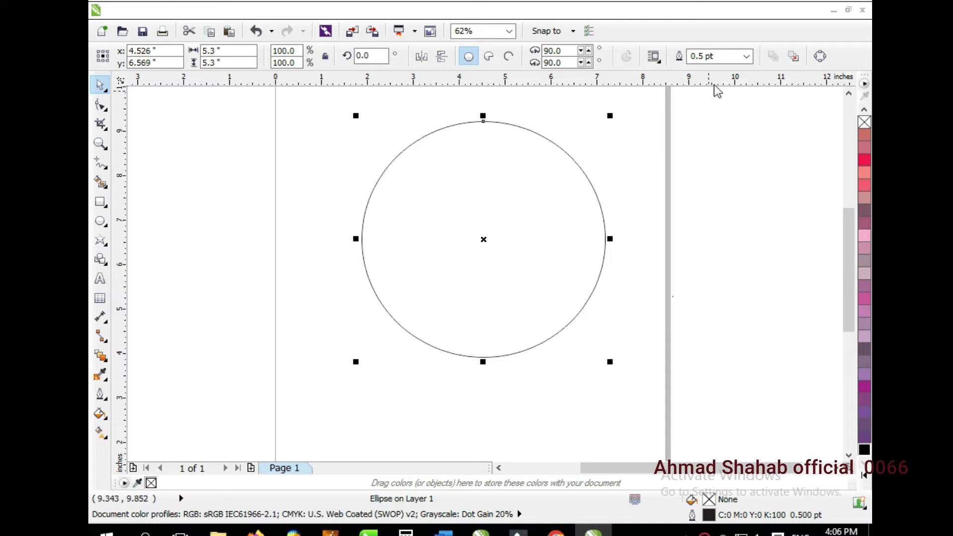
# - Set the circle's outline to 2.0 pt and create a smaller concentric copy inside it, about 3.54 inches in diameter
pyautogui.click(746, 56)
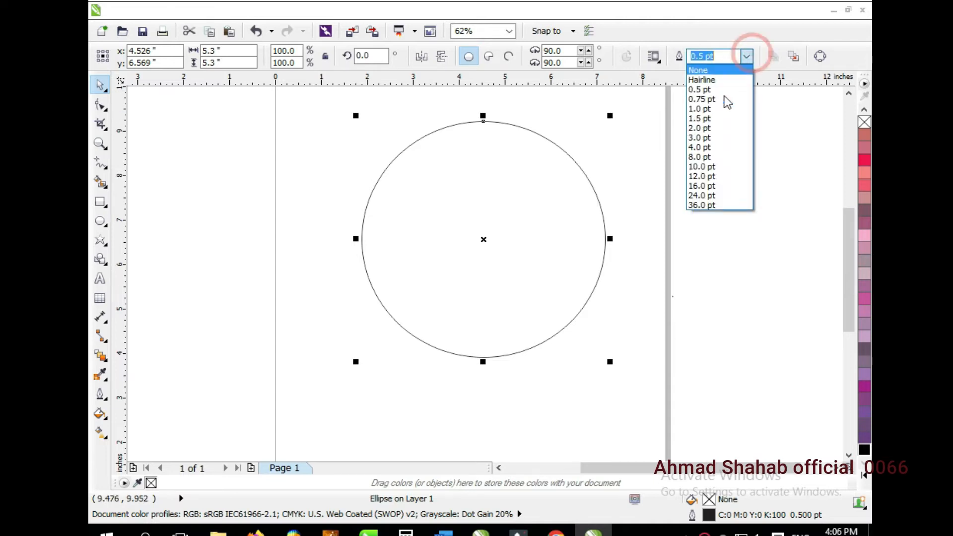
pyautogui.click(701, 126)
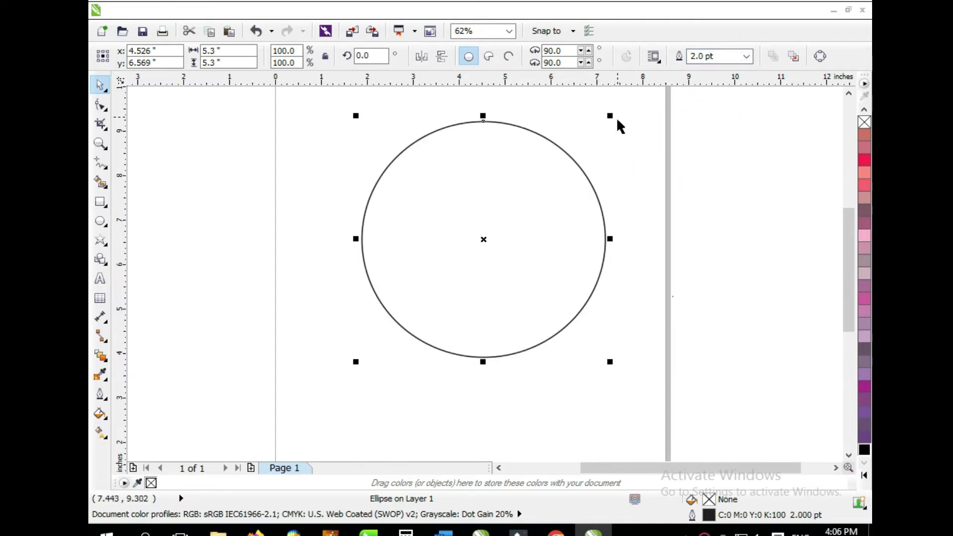
pyautogui.moveTo(609, 116); pyautogui.dragTo(571, 155)
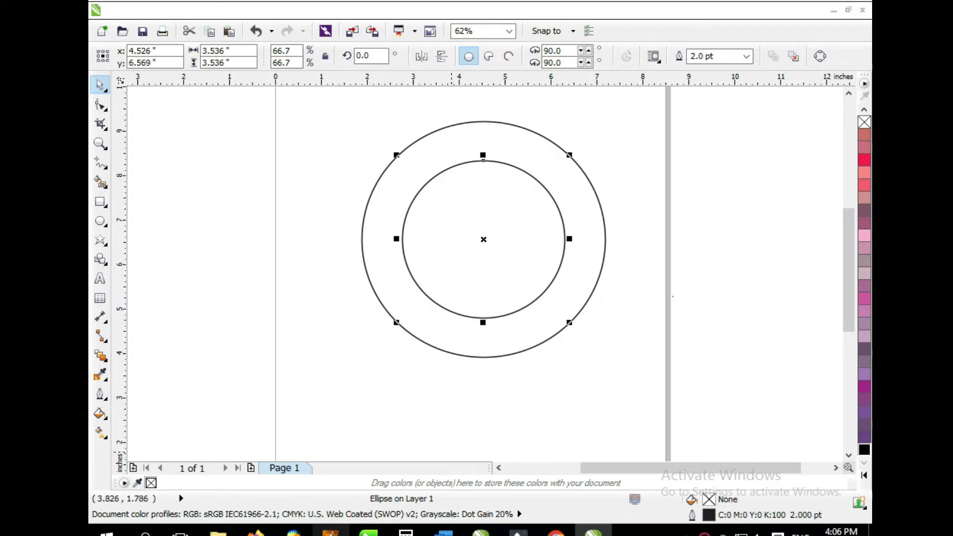
# - Switch to InPage and enter two lines of text: "جامعه دارالقرآن شبقدر" and "حسن زئی شبقدر چارسده"
pyautogui.click(330, 532)
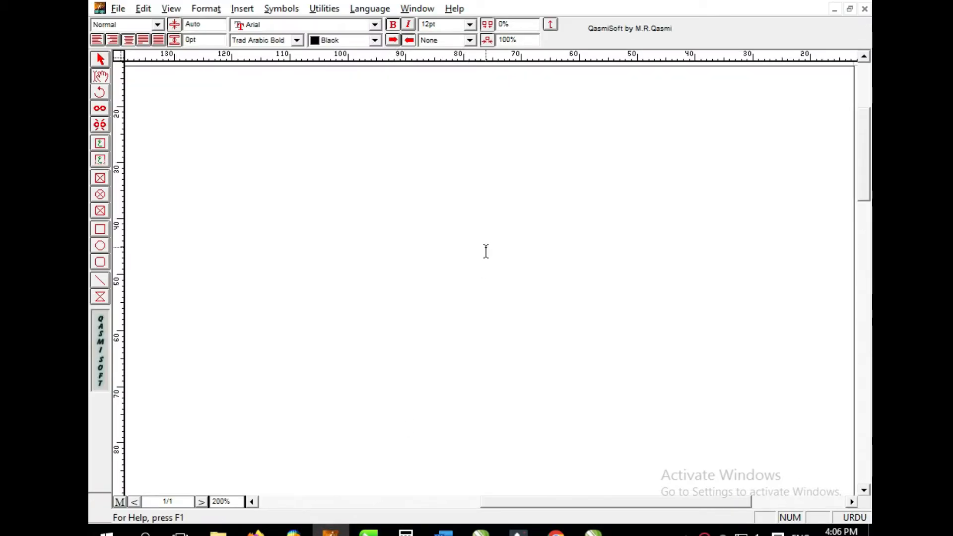
pyautogui.write('جامعه دارالقرآن')
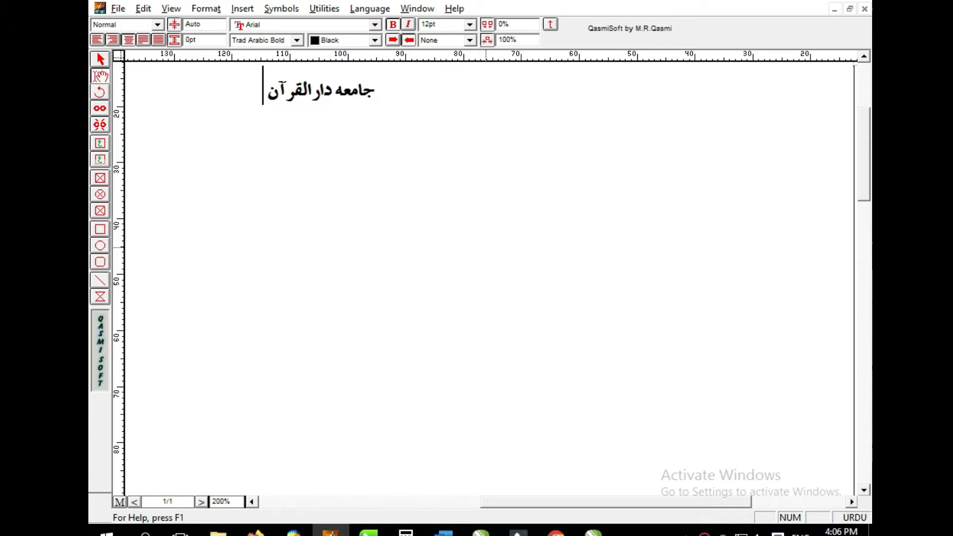
pyautogui.write(' شبقدر')
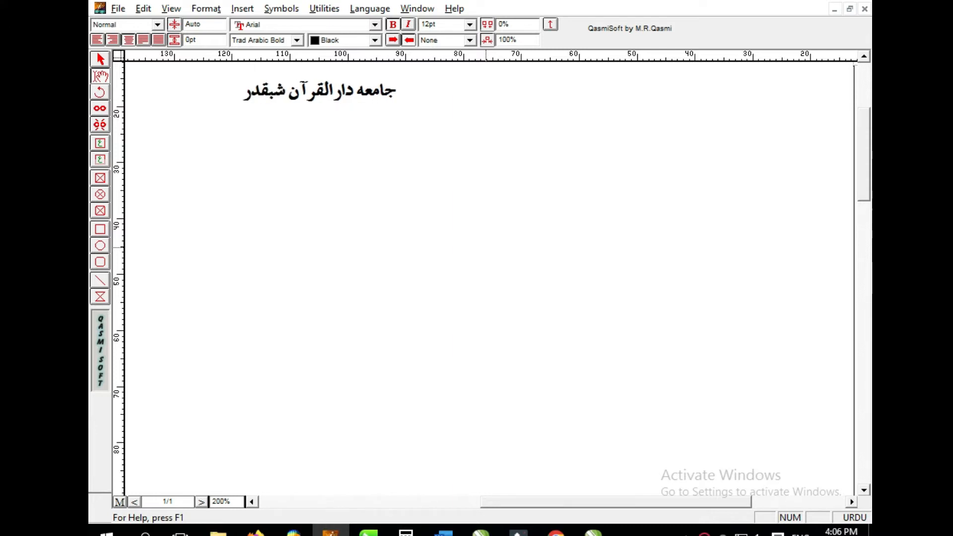
pyautogui.press('Return')
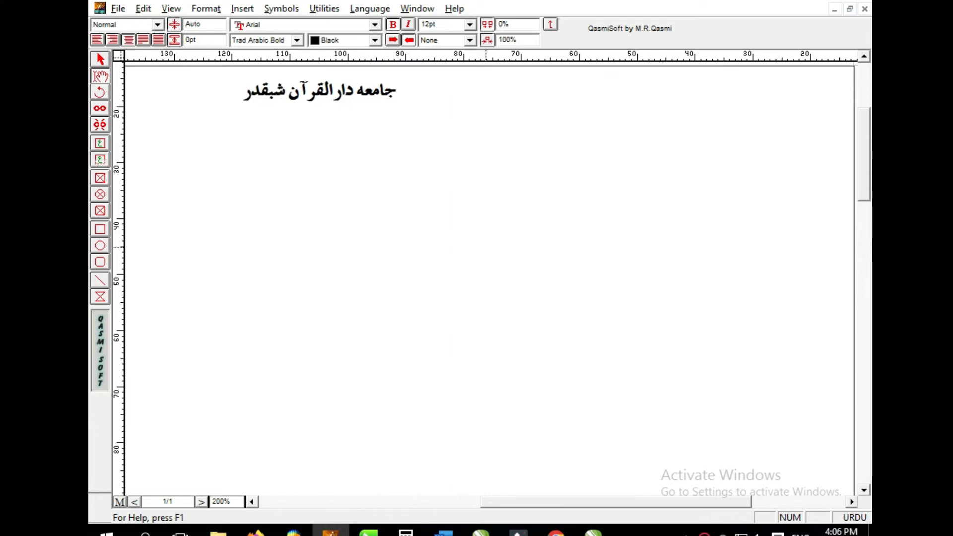
pyautogui.write('حسن زئی شبق')
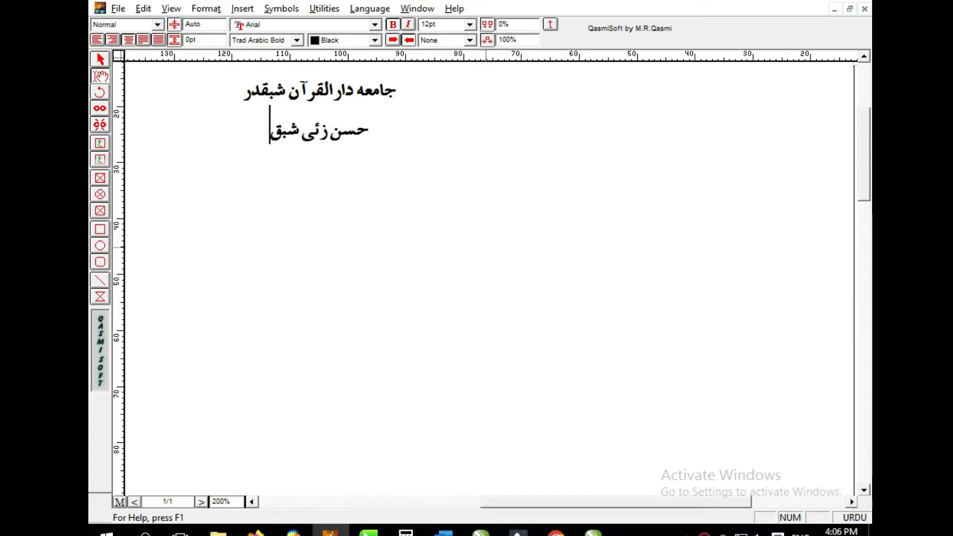
pyautogui.write('در چارسده')
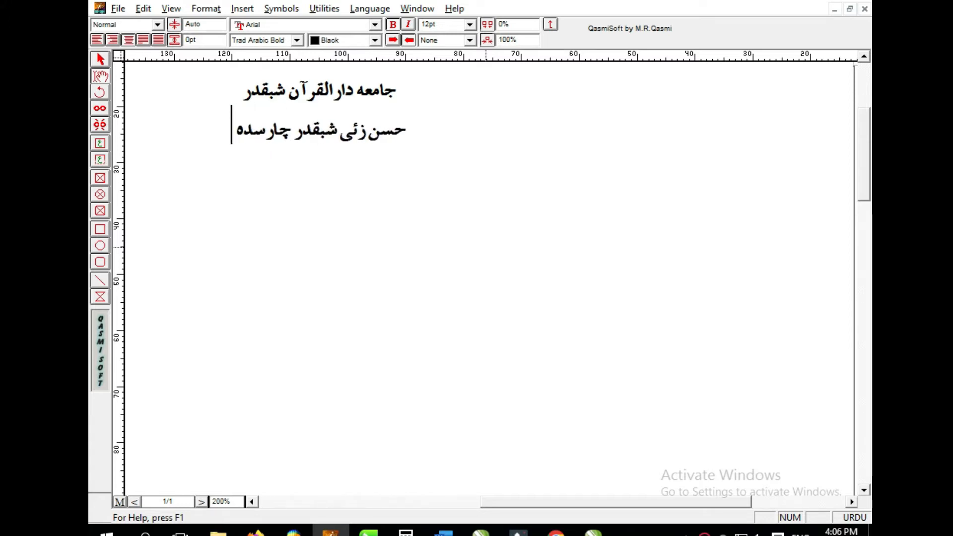
# - Copy the two-line text object and paste it into the CorelDRAW page with the circles
pyautogui.moveTo(215, 133); pyautogui.dragTo(168, 68)
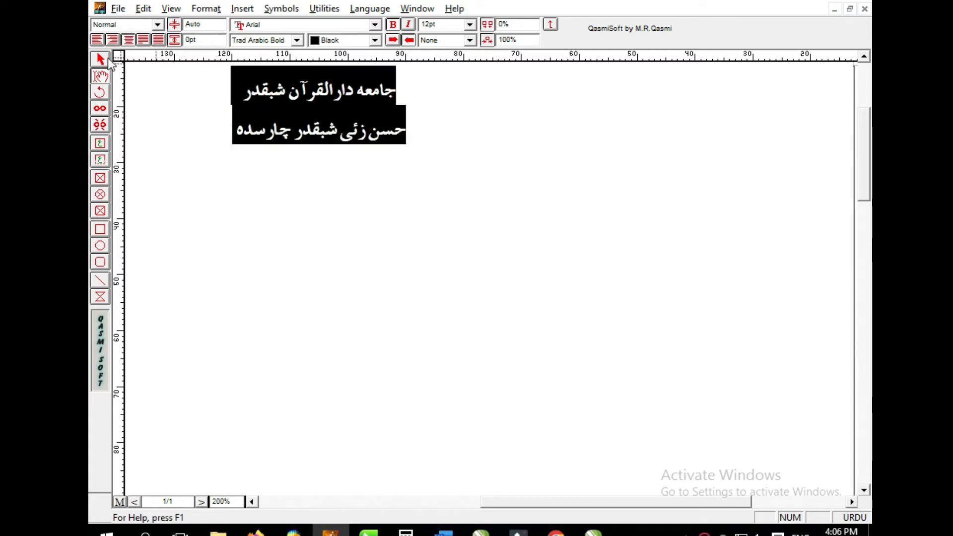
pyautogui.click(101, 60)
pyautogui.click(273, 92)
pyautogui.rightClick(284, 94)
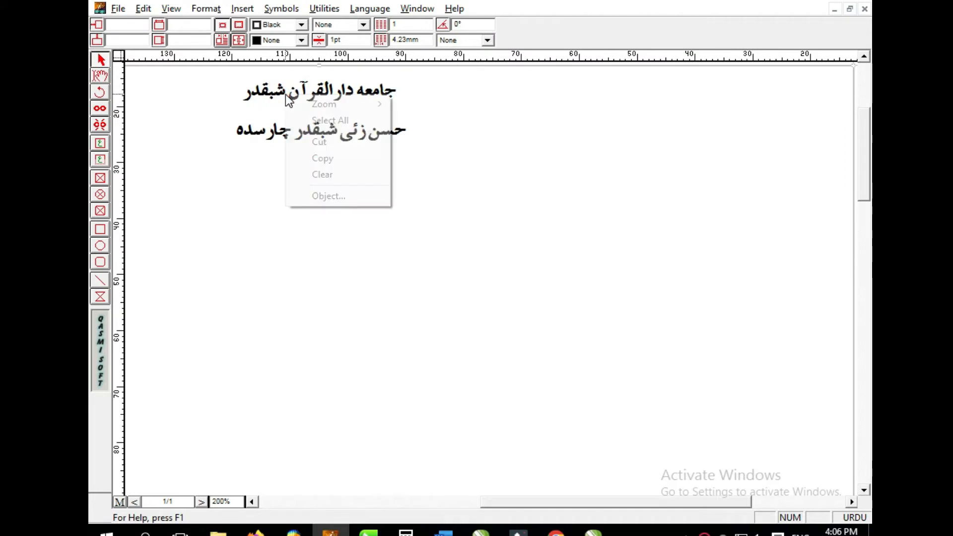
pyautogui.click(330, 158)
pyautogui.click(593, 529)
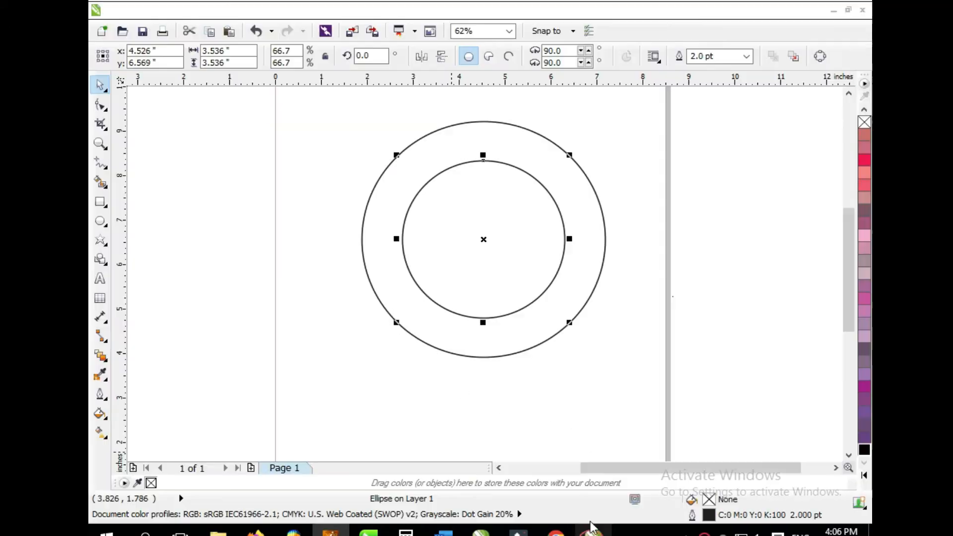
pyautogui.rightClick(211, 168)
pyautogui.click(266, 264)
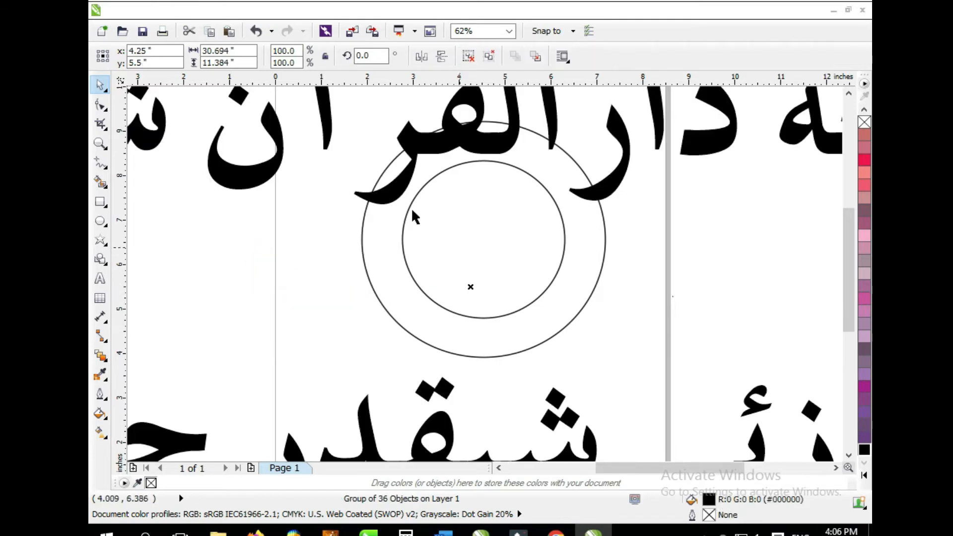
# - Scale the pasted text group down to about 5.85 inches wide
pyautogui.click(284, 49)
pyautogui.write('3')
pyautogui.press('Return')
pyautogui.moveTo(497, 299); pyautogui.dragTo(611, 377)
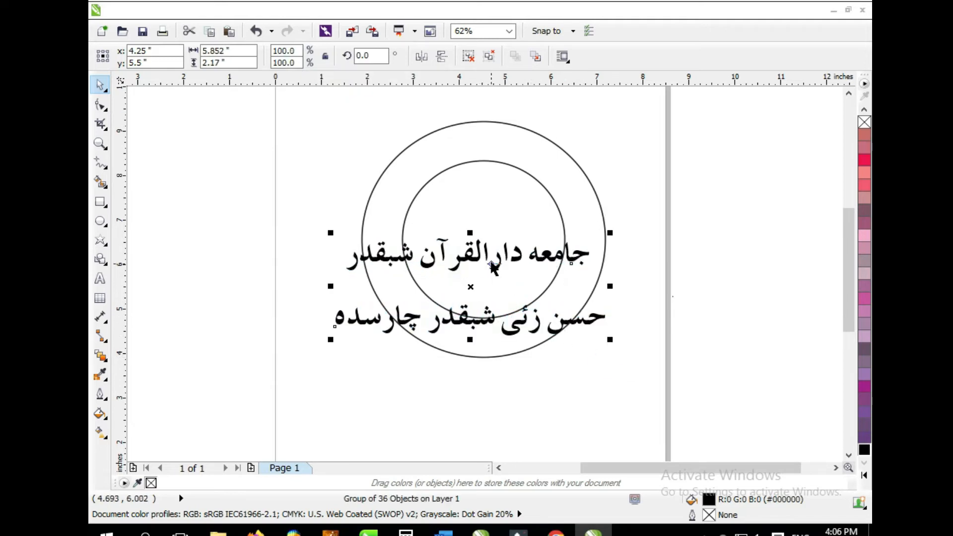
# - Ungroup the pasted text and combine each of its two lines into a separate text object
pyautogui.click(472, 59)
pyautogui.moveTo(271, 197); pyautogui.dragTo(642, 281)
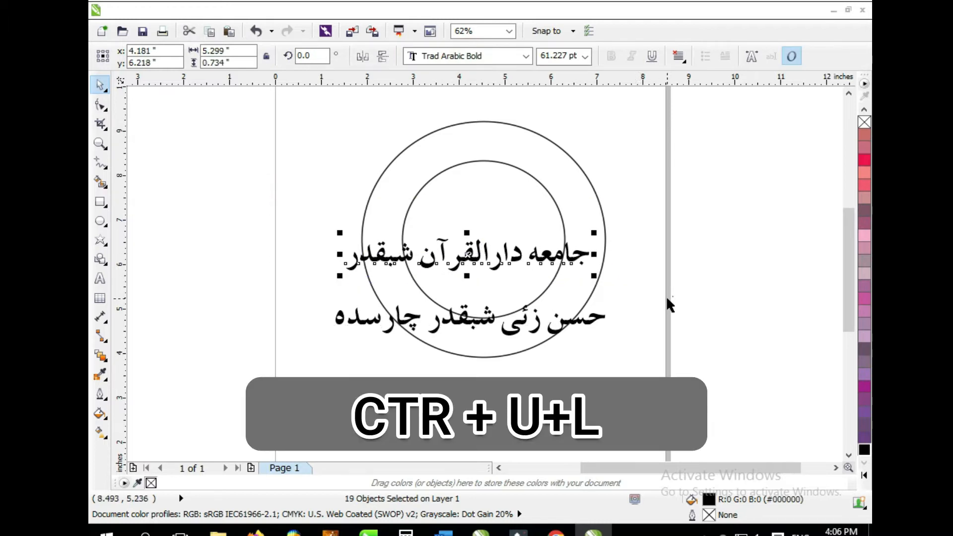
pyautogui.hotkey('ctrl', 'l')
pyautogui.moveTo(282, 270); pyautogui.dragTo(661, 389)
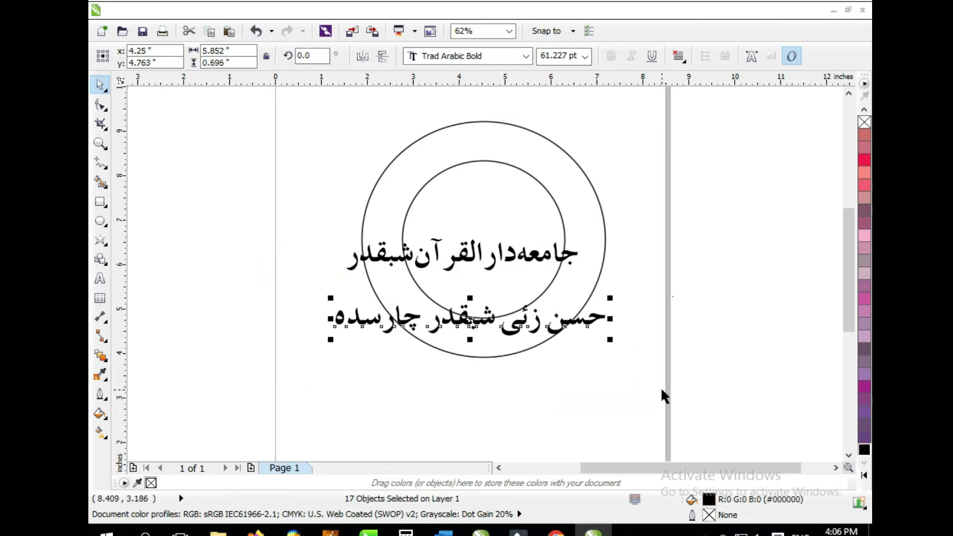
pyautogui.hotkey('ctrl', 'l')
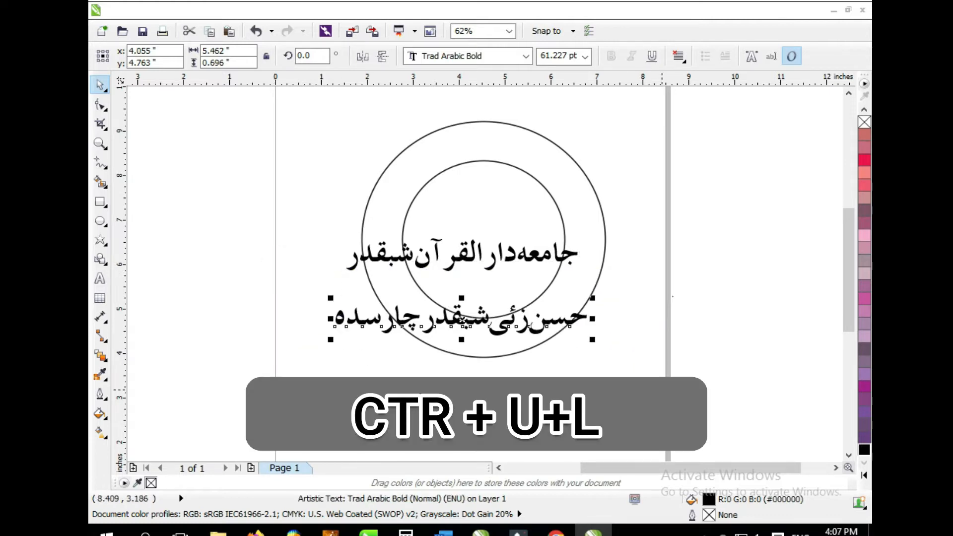
# - Center both text lines horizontally on the circles
pyautogui.keyDown('shift'); pyautogui.click(525, 260); pyautogui.keyUp('shift')
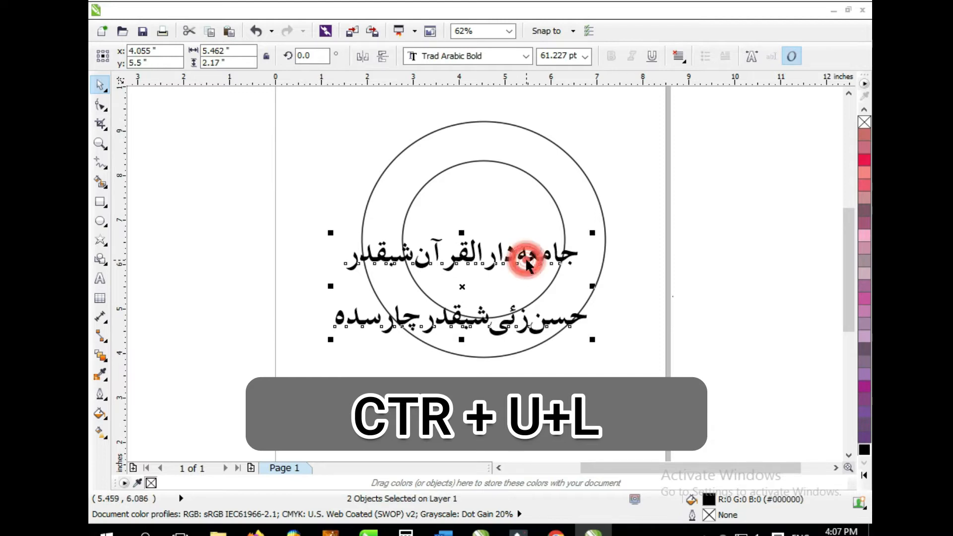
pyautogui.keyDown('shift'); pyautogui.click(522, 220); pyautogui.keyUp('shift')
pyautogui.press('c')
pyautogui.press('Escape')
# - Enlarge the upper text line to about 6.01 inches wide and fit it along the top of the inner circle
pyautogui.click(531, 263)
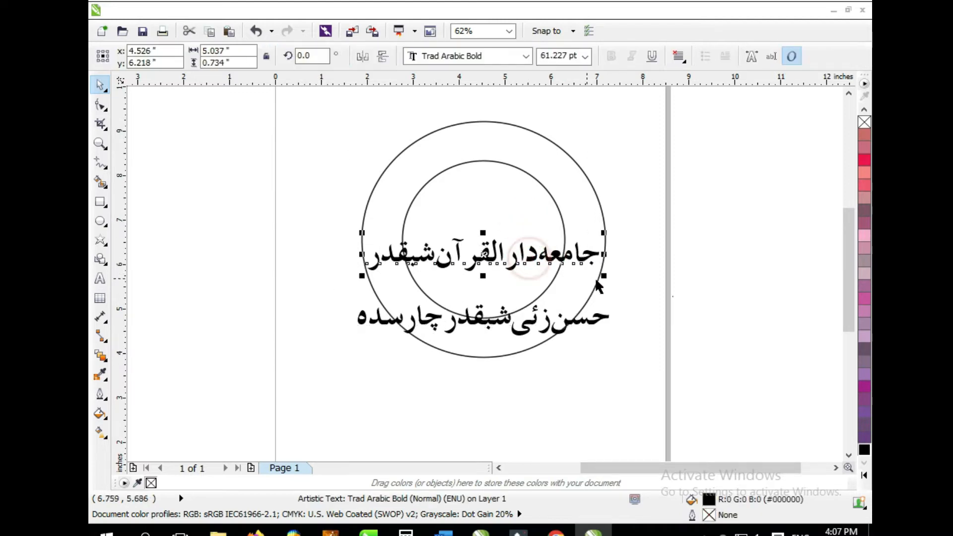
pyautogui.moveTo(602, 278); pyautogui.dragTo(624, 289)
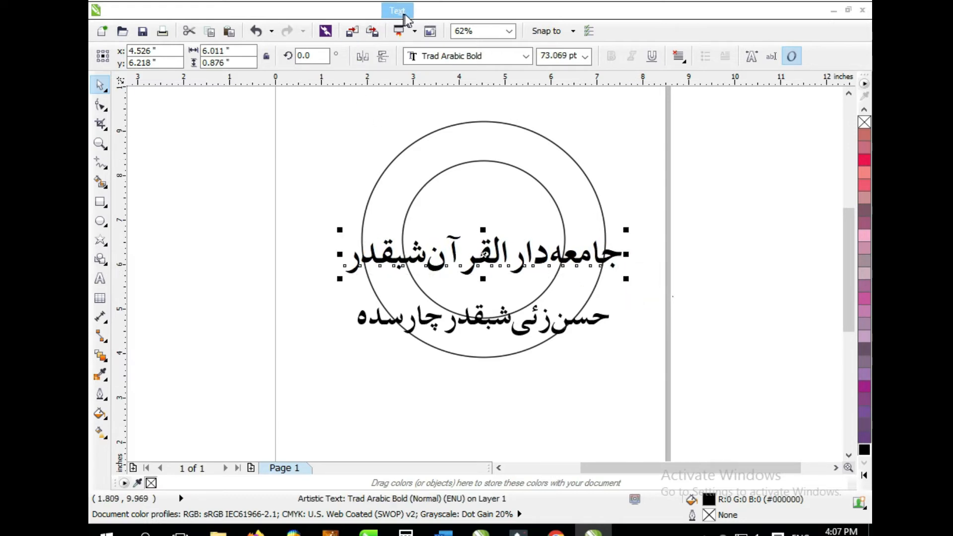
pyautogui.click(397, 10)
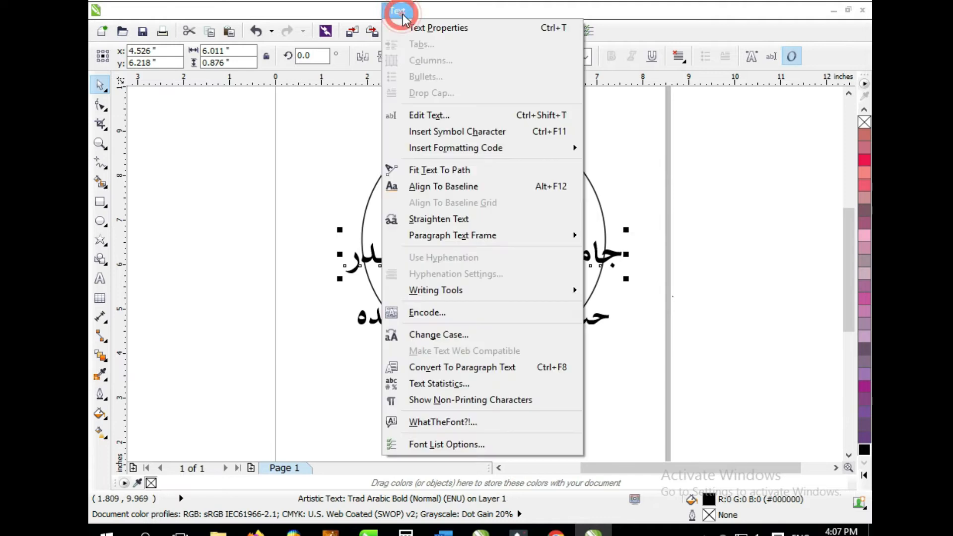
pyautogui.click(437, 171)
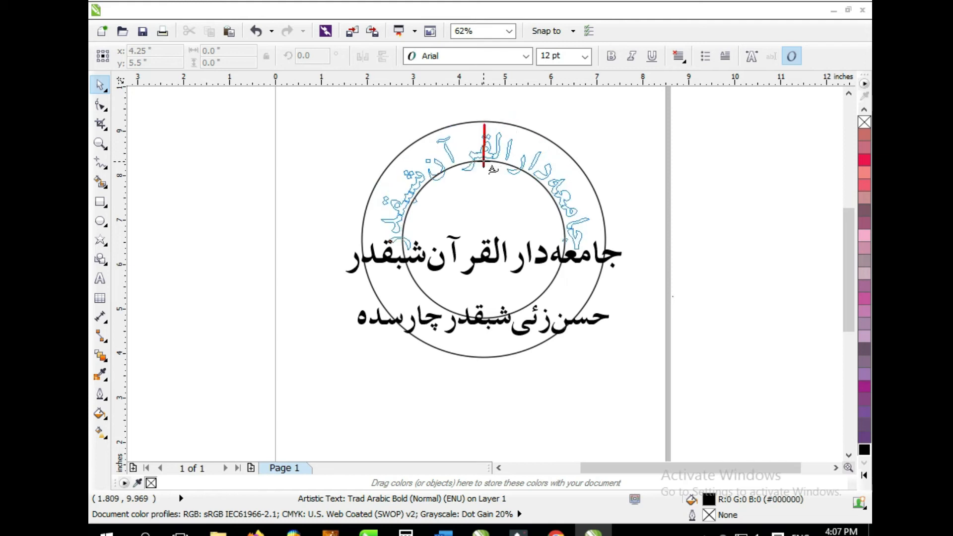
pyautogui.click(484, 163)
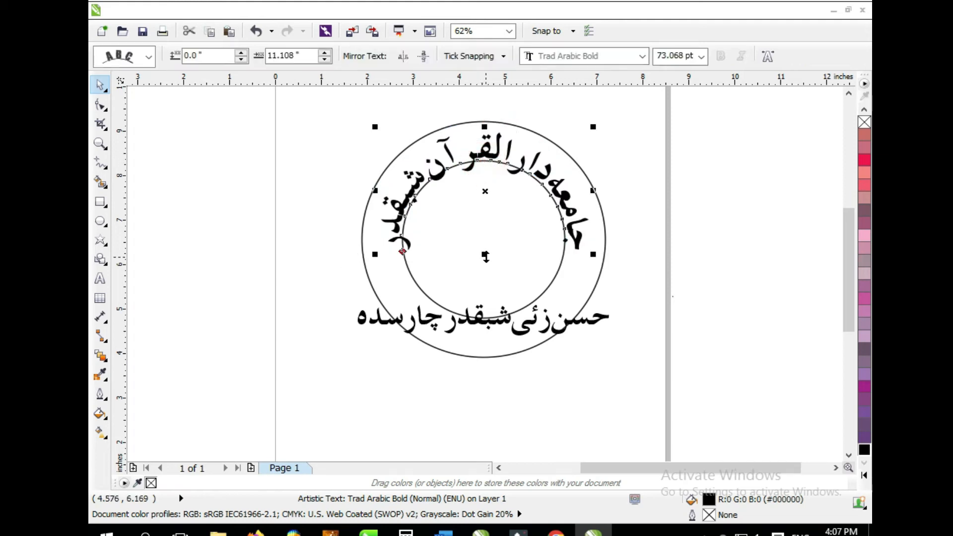
# - Break the curved upper text apart from the inner circle
pyautogui.moveTo(493, 258)
pyautogui.mouseDown()
pyautogui.moveTo(551, 272)
pyautogui.moveTo(496, 258)
pyautogui.mouseUp()
pyautogui.click(268, 11)
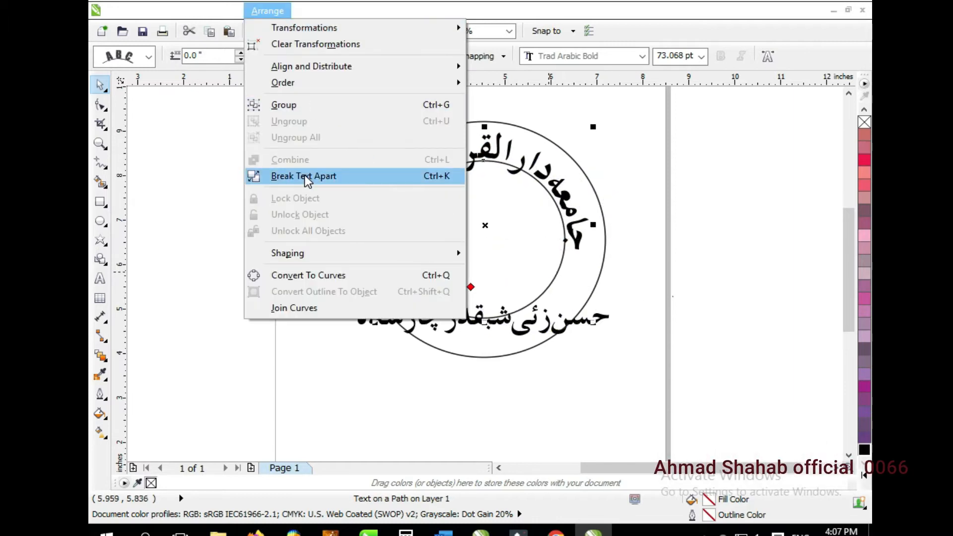
pyautogui.click(262, 10)
pyautogui.click(264, 12)
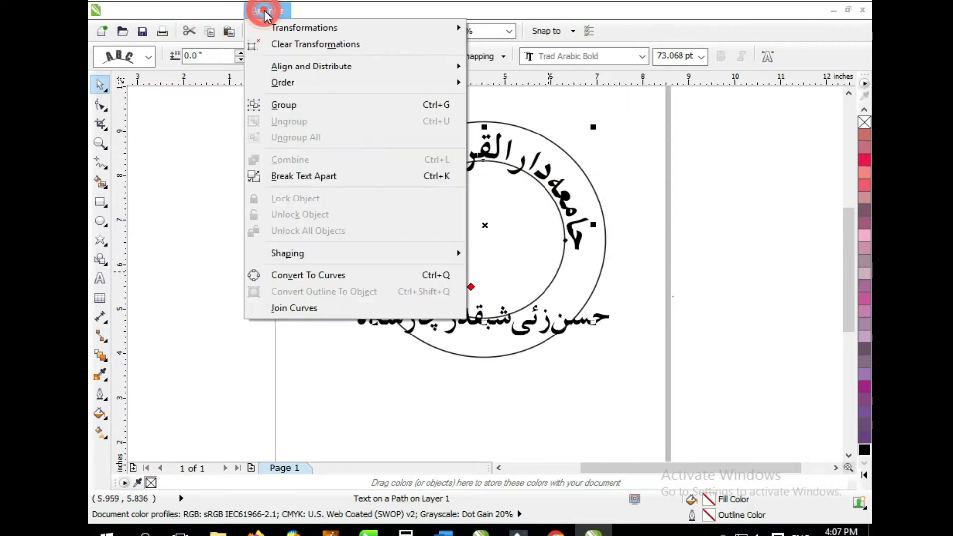
pyautogui.click(323, 174)
pyautogui.press('Escape')
# - Shrink the inner circle away from the curved text and move the second text line below the outer circle
pyautogui.moveTo(487, 247); pyautogui.dragTo(615, 266)
pyautogui.hotkey('ctrl', 'z')
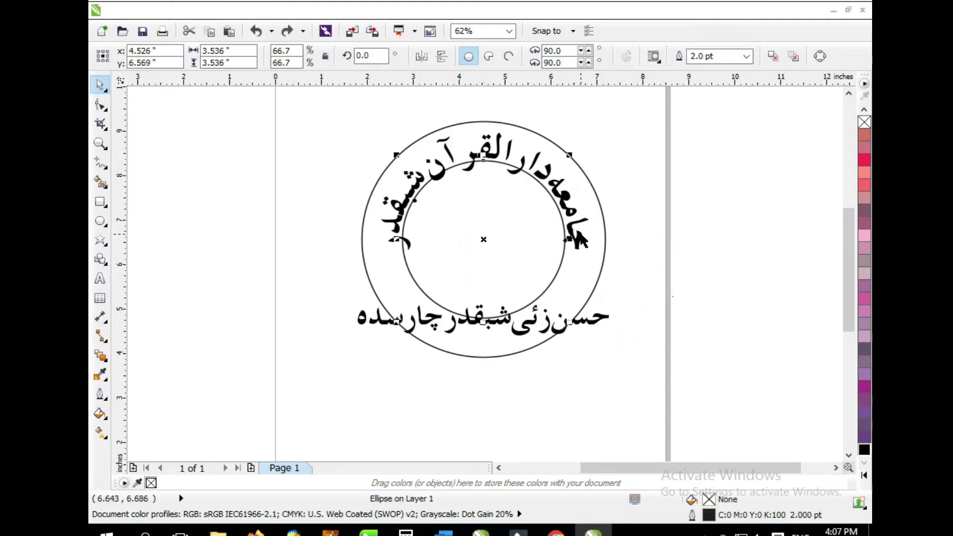
pyautogui.moveTo(569, 323); pyautogui.dragTo(570, 393)
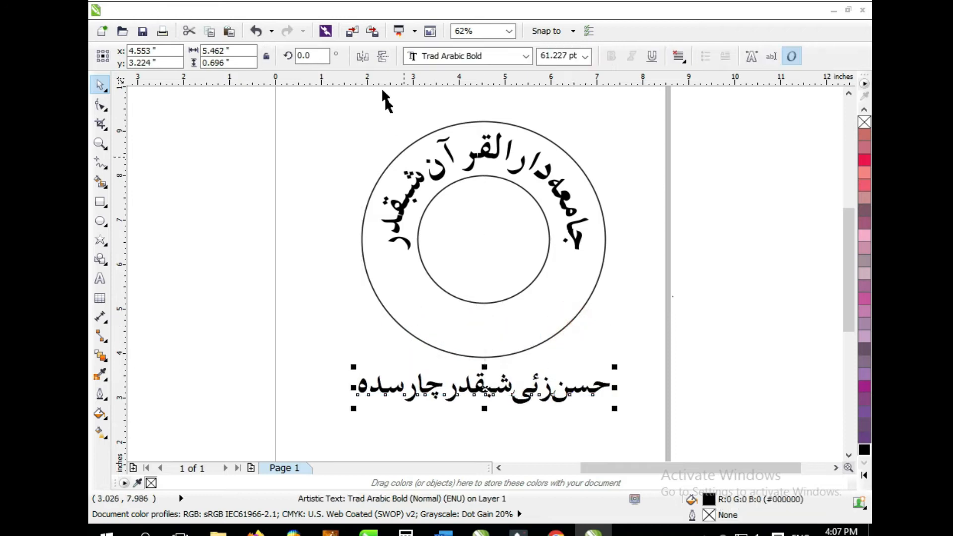
# - Fit the second text line to the bottom of the outer circle with a -0.25 inch distance from the path
pyautogui.click(397, 10)
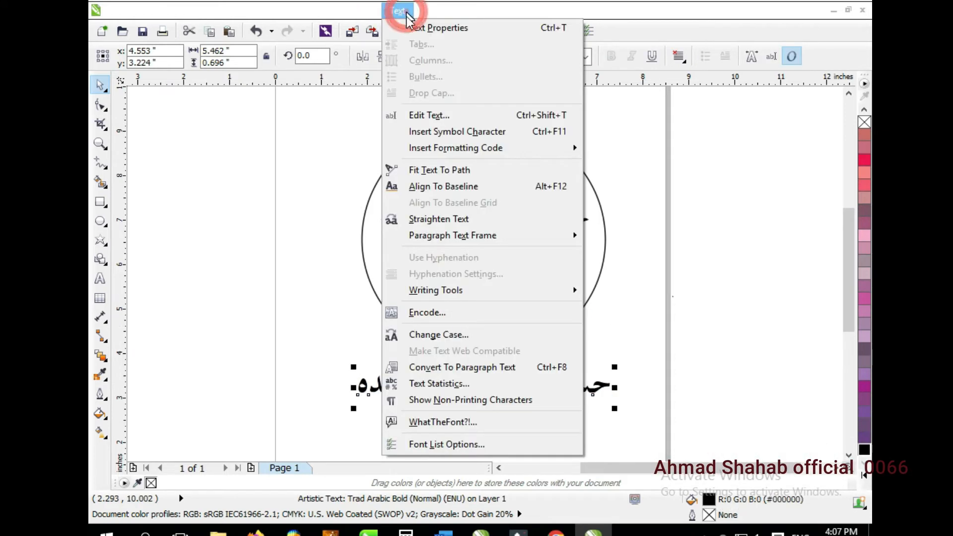
pyautogui.click(440, 174)
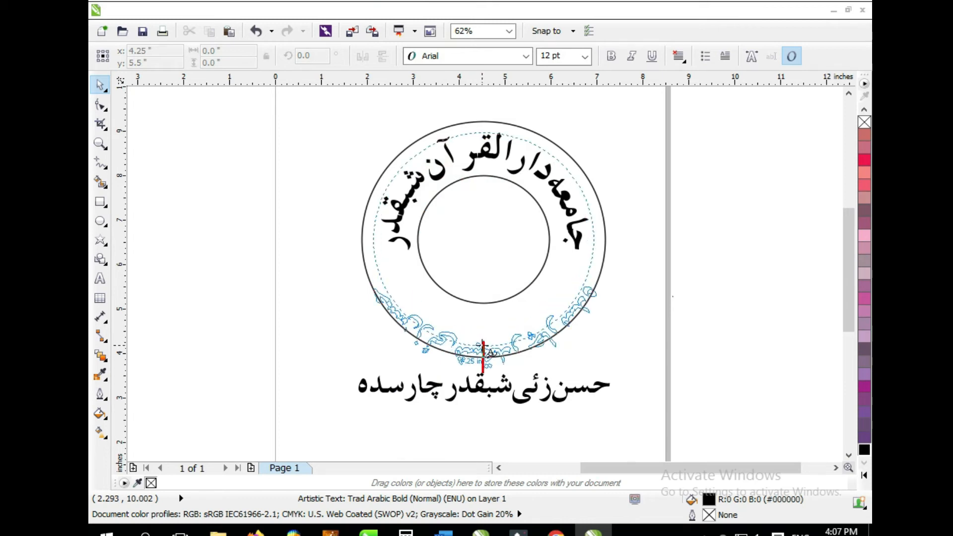
pyautogui.click(484, 350)
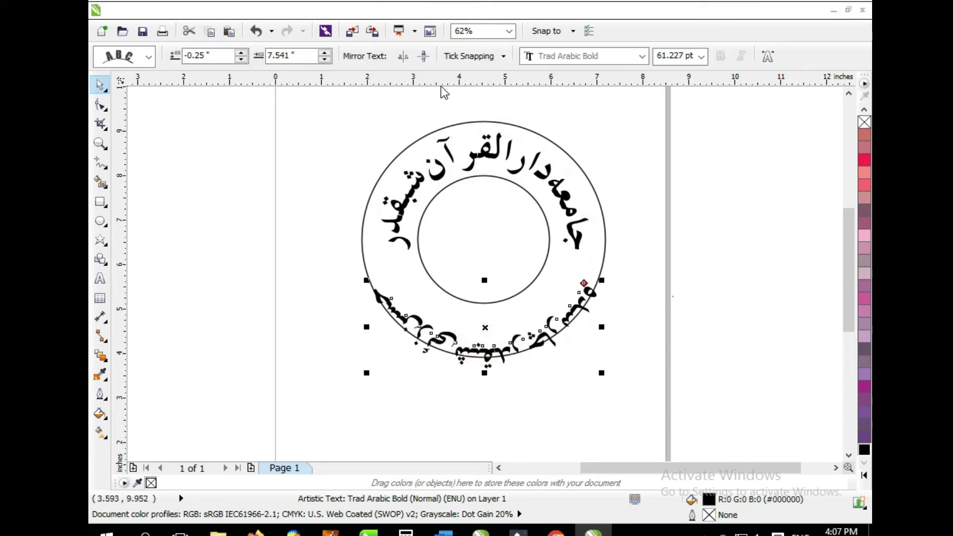
# - Mirror the lower curved text both vertically and horizontally so it reads upright inside the ring
pyautogui.click(484, 326)
pyautogui.hotkey('ctrl', 'z')
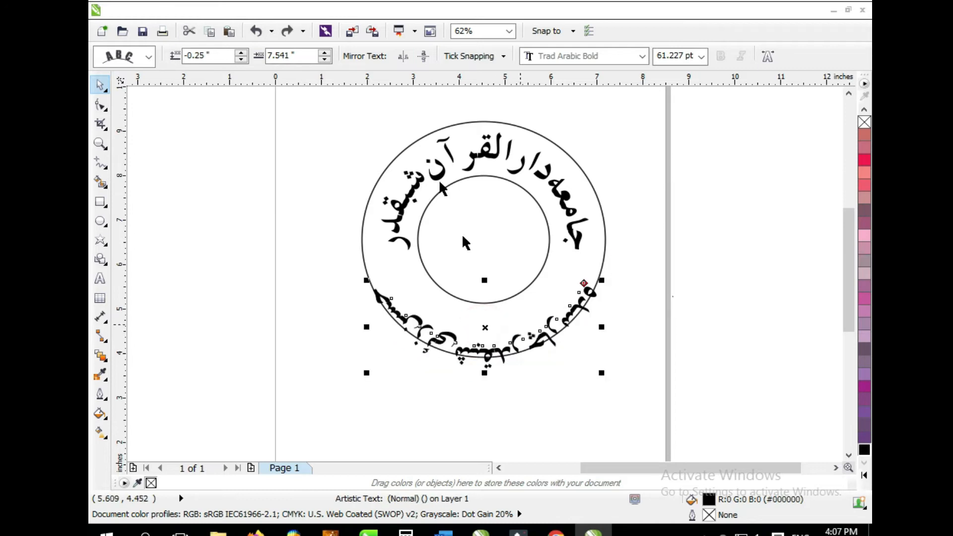
pyautogui.click(423, 56)
pyautogui.click(403, 55)
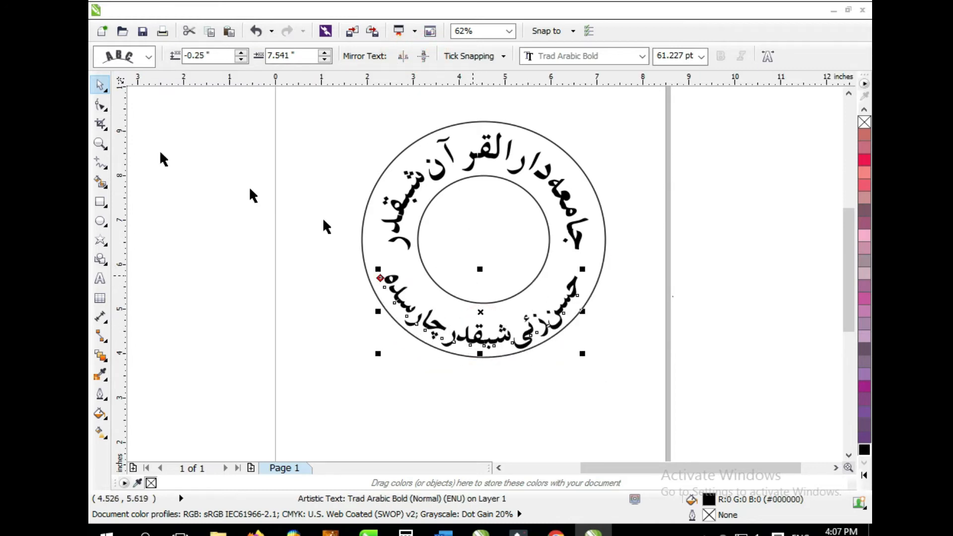
# - Shift the lower curved text inward to a -0.375 inch distance from the outer circle, centering it in the ring
pyautogui.click(99, 143)
pyautogui.moveTo(410, 270); pyautogui.dragTo(549, 347)
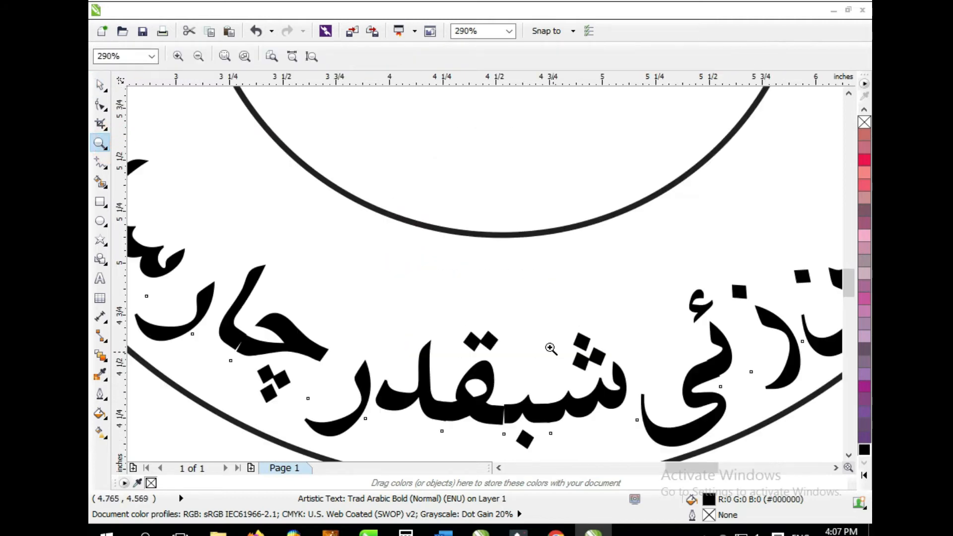
pyautogui.press('space')
pyautogui.moveTo(486, 346); pyautogui.dragTo(501, 319)
pyautogui.scroll(-5, 501, 314)
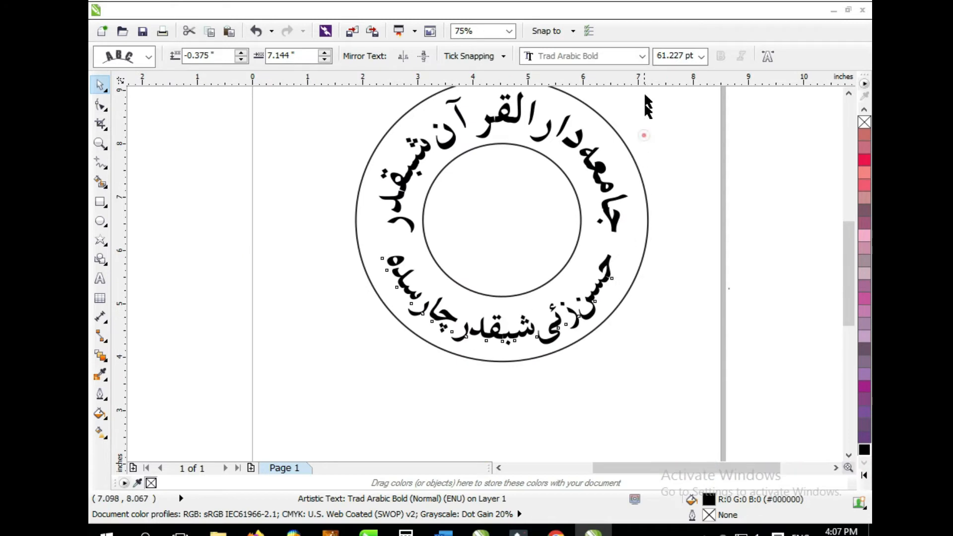
pyautogui.scroll(1, 644, 103)
pyautogui.click(638, 110)
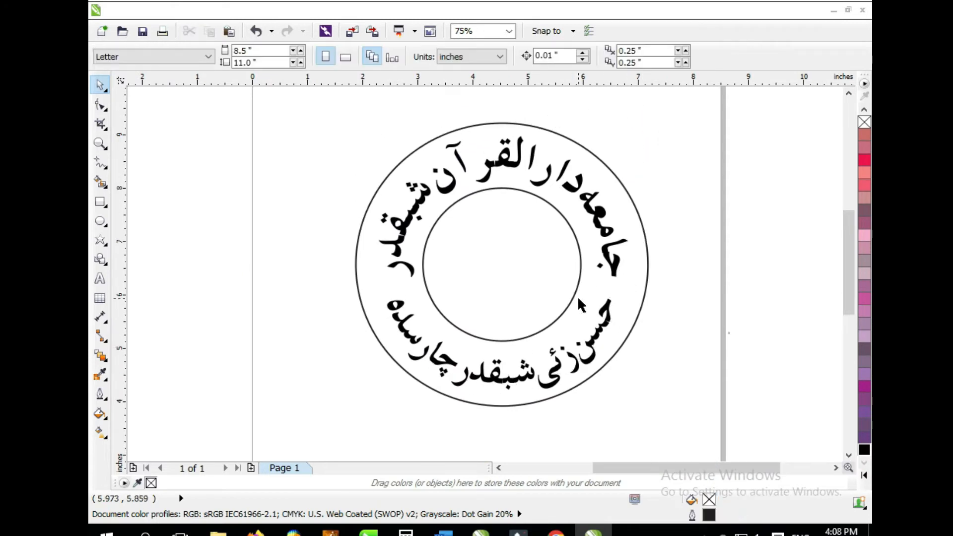
# - Break the lower curved text apart from the outer circle it follows
pyautogui.click(610, 302)
pyautogui.moveTo(560, 367); pyautogui.dragTo(591, 376)
pyautogui.hotkey('ctrl', 'z')
pyautogui.click(270, 12)
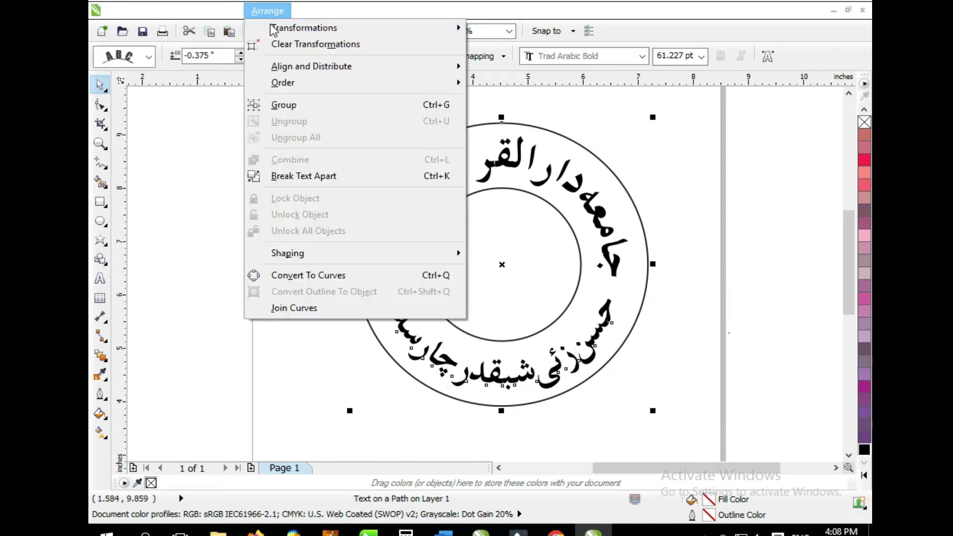
pyautogui.click(304, 176)
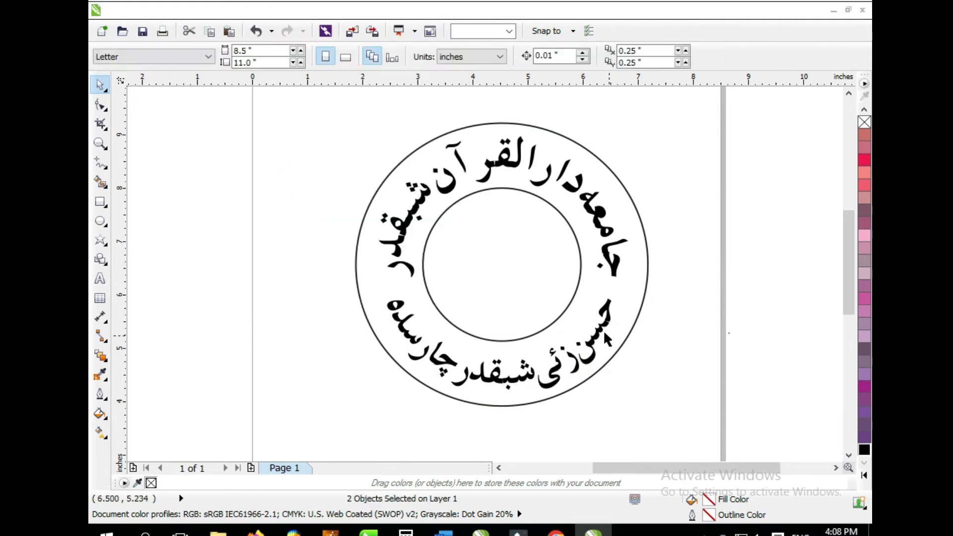
# - Enlarge the inner circle to about 3.1 inches in diameter and slightly shrink the upper and lower curved texts
pyautogui.click(513, 187)
pyautogui.moveTo(586, 183); pyautogui.dragTo(592, 175)
pyautogui.click(686, 306)
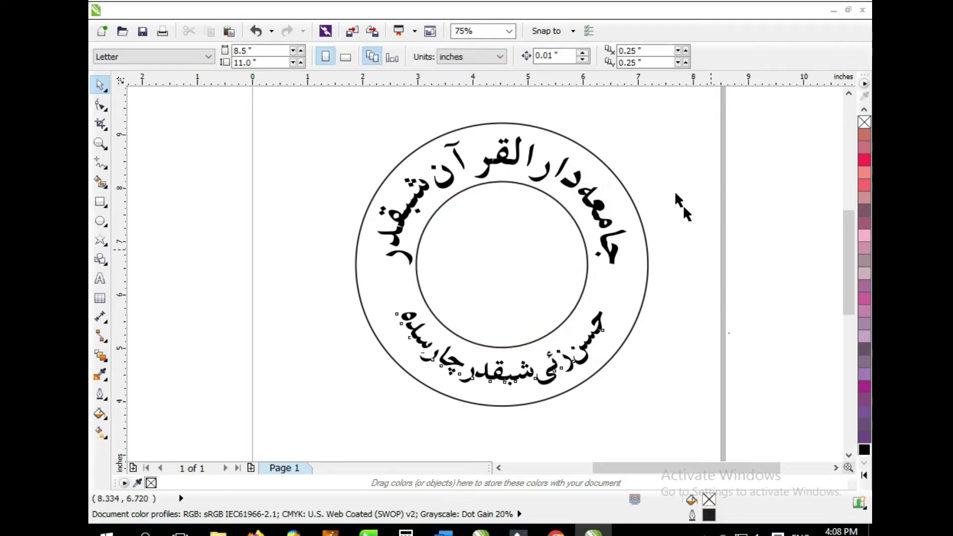
# - Move the small two-column verse text group from the far pasteboard to just outside the page's left edge
pyautogui.moveTo(291, 282); pyautogui.dragTo(188, 300)
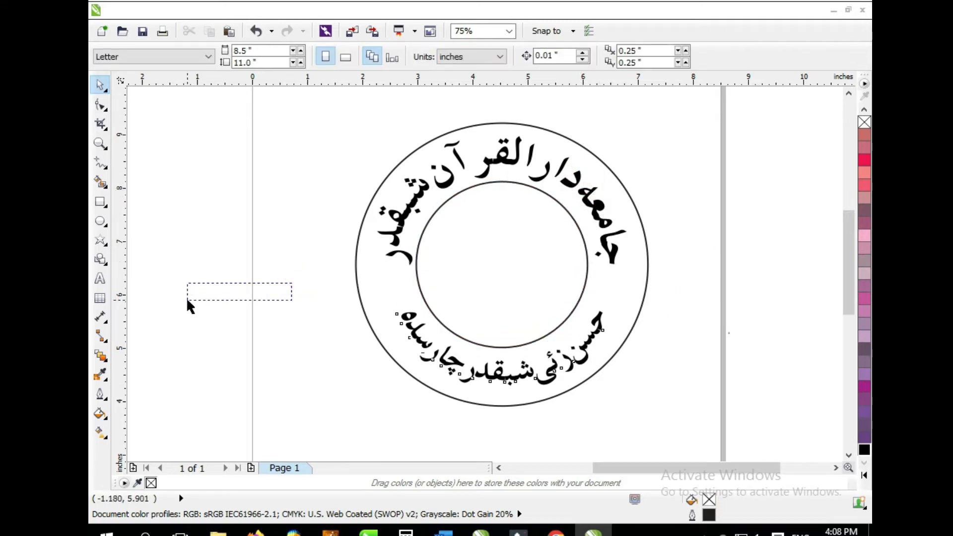
pyautogui.scroll(-1, 497, 299)
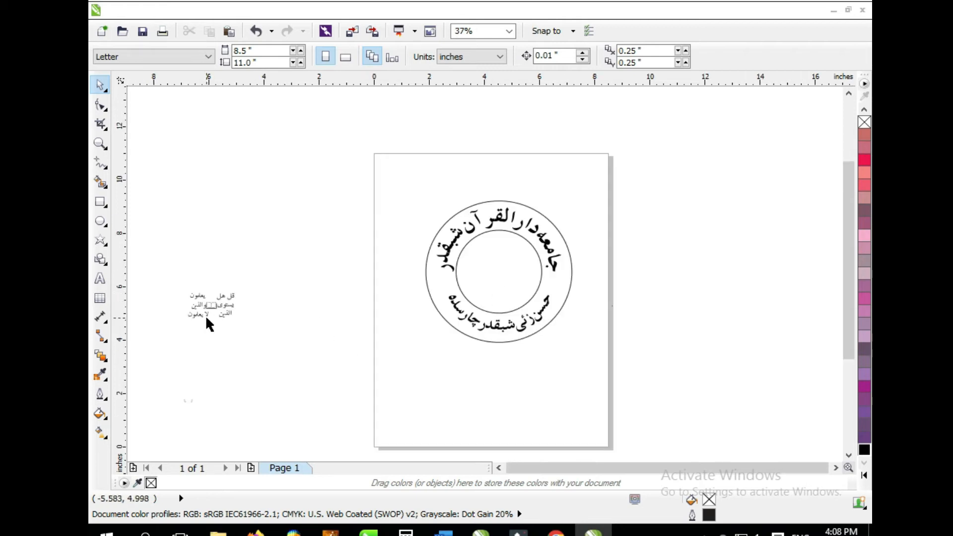
pyautogui.moveTo(230, 301); pyautogui.dragTo(515, 279)
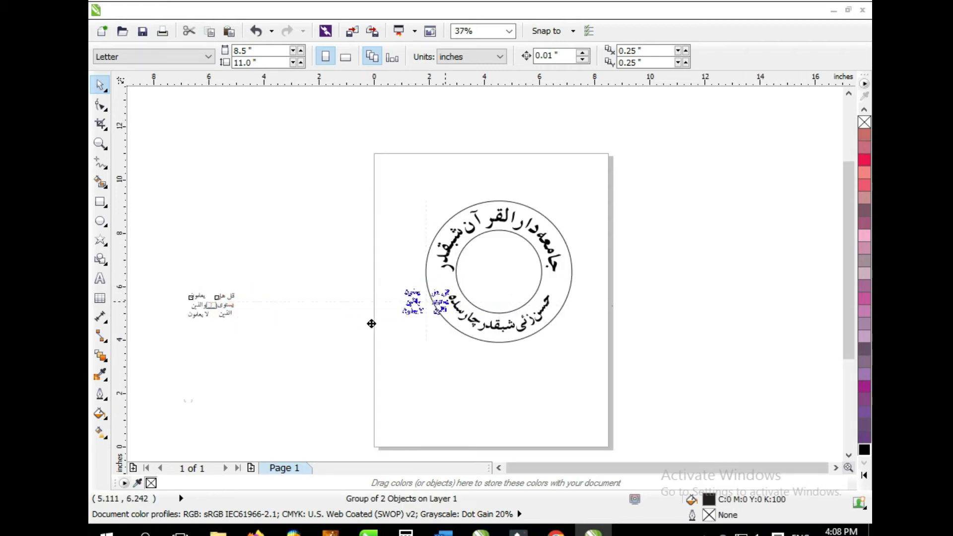
pyautogui.moveTo(412, 312); pyautogui.dragTo(359, 322)
# - Place the open-book drawing inside the inner circle and enlarge it to about 2.35 by 1.53 inches
pyautogui.moveTo(211, 304); pyautogui.dragTo(499, 272)
pyautogui.keyDown('shift'); pyautogui.click(525, 286); pyautogui.keyUp('shift')
pyautogui.hotkey('shift', 'F2')
pyautogui.press('Escape')
pyautogui.click(491, 286)
pyautogui.press('Escape')
pyautogui.moveTo(392, 219); pyautogui.dragTo(626, 411)
# - Move the two-column verse text onto the pages of the open book, one column per page
pyautogui.scroll(-2, 580, 372)
pyautogui.scroll(-1, 580, 372)
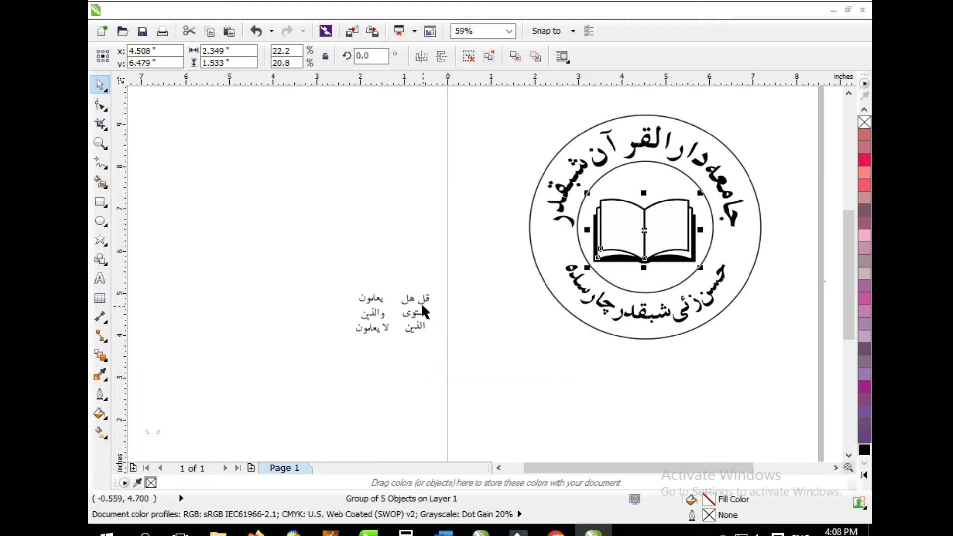
pyautogui.moveTo(408, 298); pyautogui.dragTo(659, 213)
pyautogui.click(668, 425)
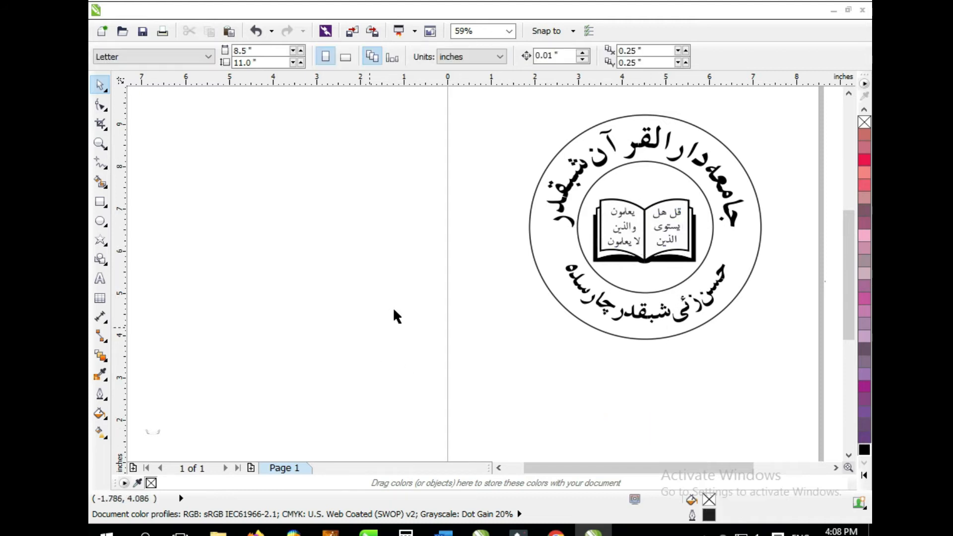
# - Move the ribbon banner onto the lower edge of the outer circle and enlarge it to about 5.2 by 2.07 inches
pyautogui.scroll(-2, 372, 320)
pyautogui.moveTo(178, 187); pyautogui.dragTo(494, 440)
pyautogui.moveTo(284, 368); pyautogui.dragTo(361, 339)
pyautogui.moveTo(325, 385); pyautogui.dragTo(541, 360)
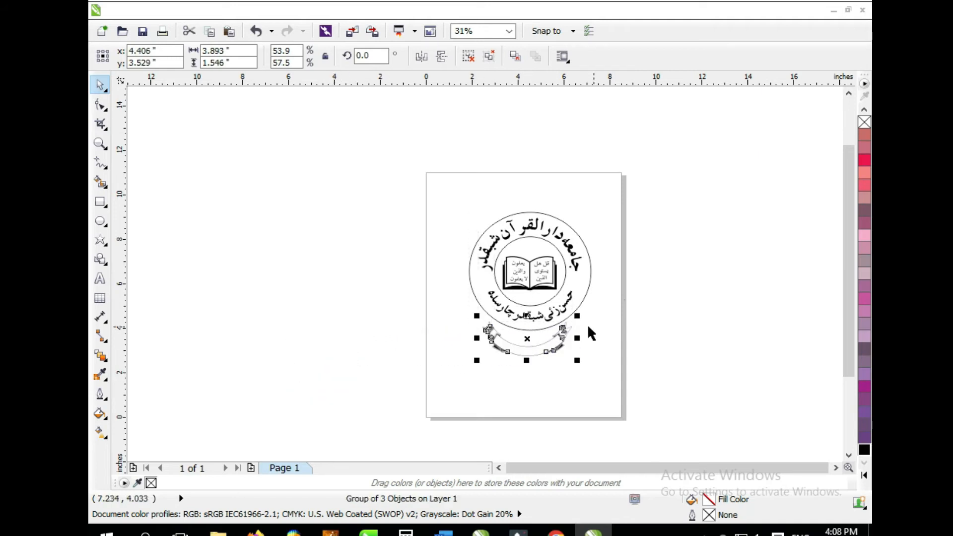
pyautogui.moveTo(578, 318); pyautogui.dragTo(603, 308)
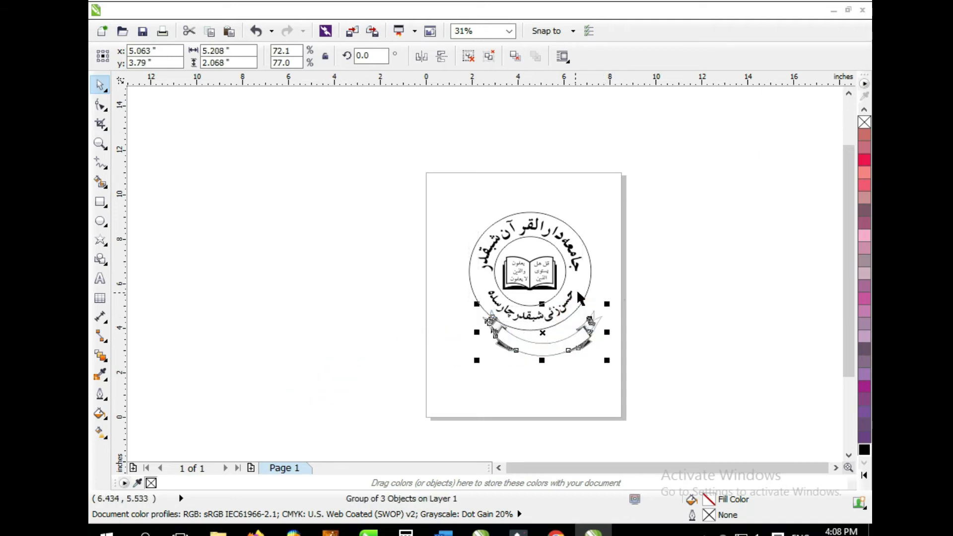
# - Center the ribbon banner horizontally on the outer circle
pyautogui.keyDown('shift'); pyautogui.click(577, 293); pyautogui.keyUp('shift')
pyautogui.press('c')
pyautogui.press('F4')
pyautogui.press('Escape')
pyautogui.click(499, 421)
# - Enlarge the ribbon banner further to about 5.66 inches wide, keeping it centered under the outer circle
pyautogui.click(575, 363)
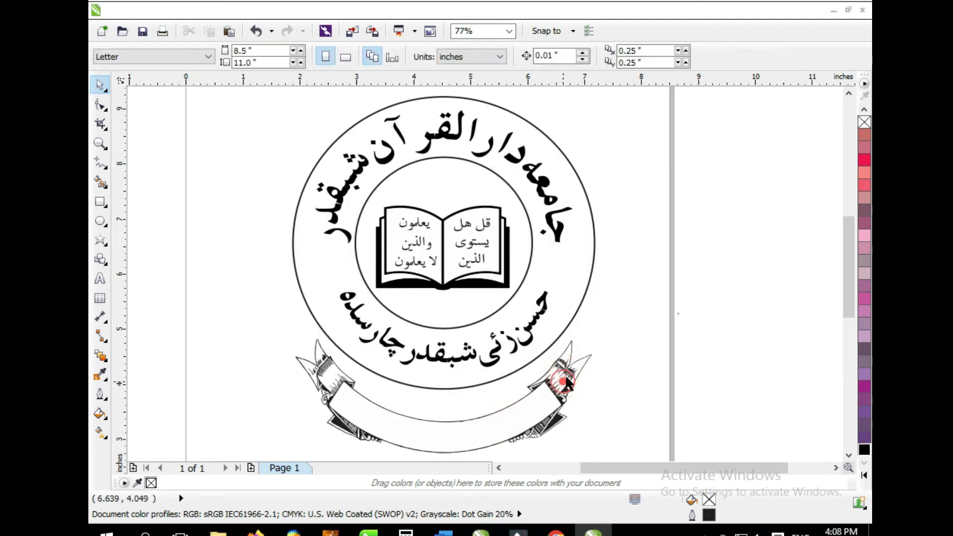
pyautogui.click(532, 395)
pyautogui.moveTo(593, 337); pyautogui.dragTo(621, 323)
pyautogui.keyDown('shift'); pyautogui.click(558, 286); pyautogui.keyUp('shift')
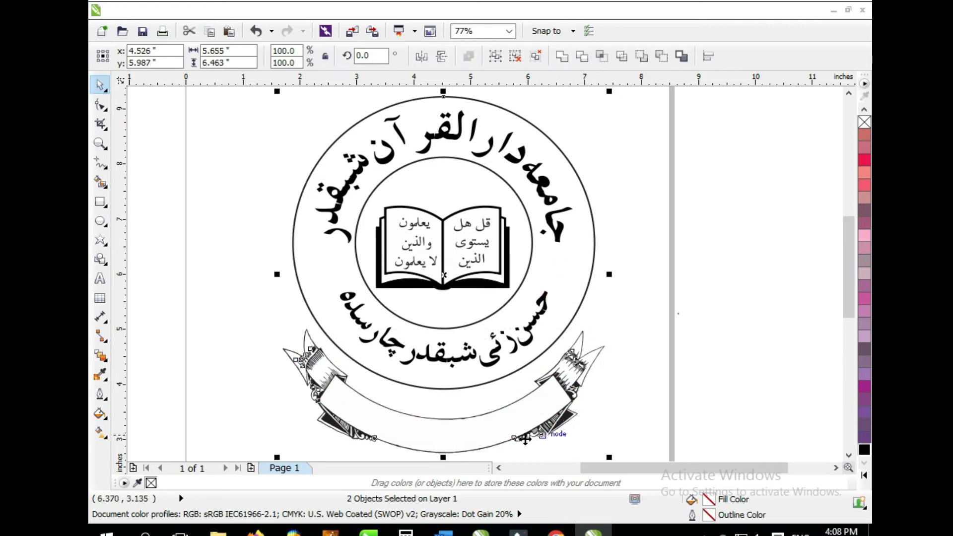
pyautogui.click(589, 391)
pyautogui.scroll(-2, 478, 430)
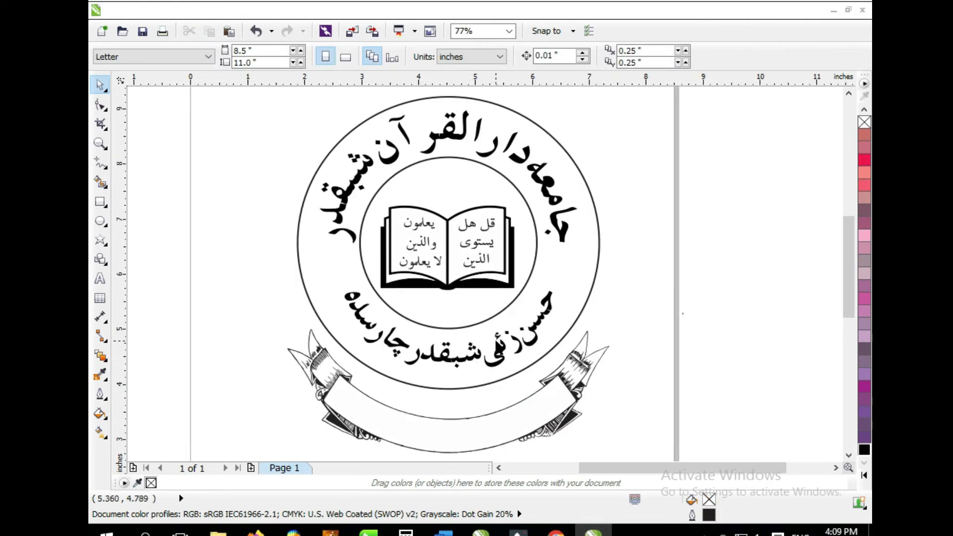
# - Move the tiny candle graphic to the top of the book's spine and enlarge it to about 0.15 by 0.29 inches
pyautogui.moveTo(641, 149); pyautogui.dragTo(847, 381)
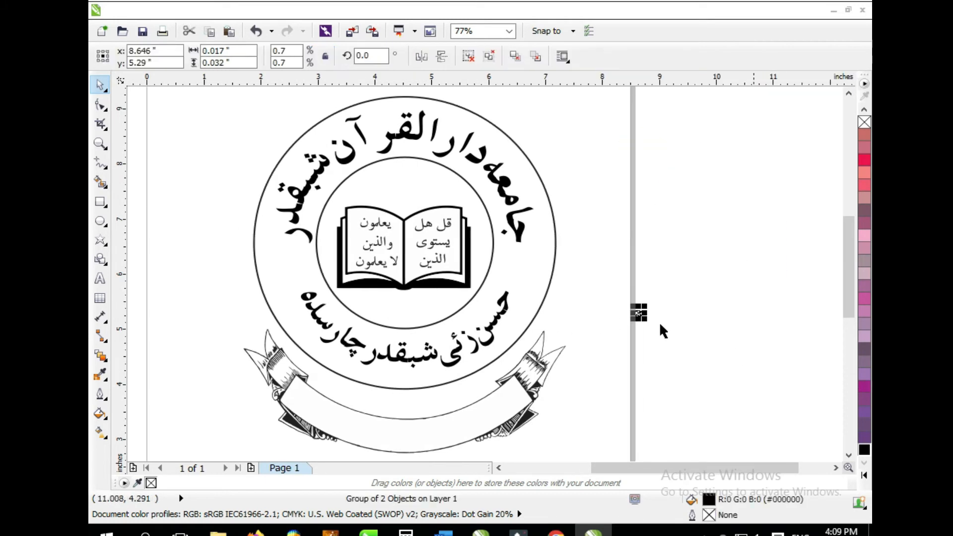
pyautogui.moveTo(648, 322); pyautogui.dragTo(405, 207)
pyautogui.press('Escape')
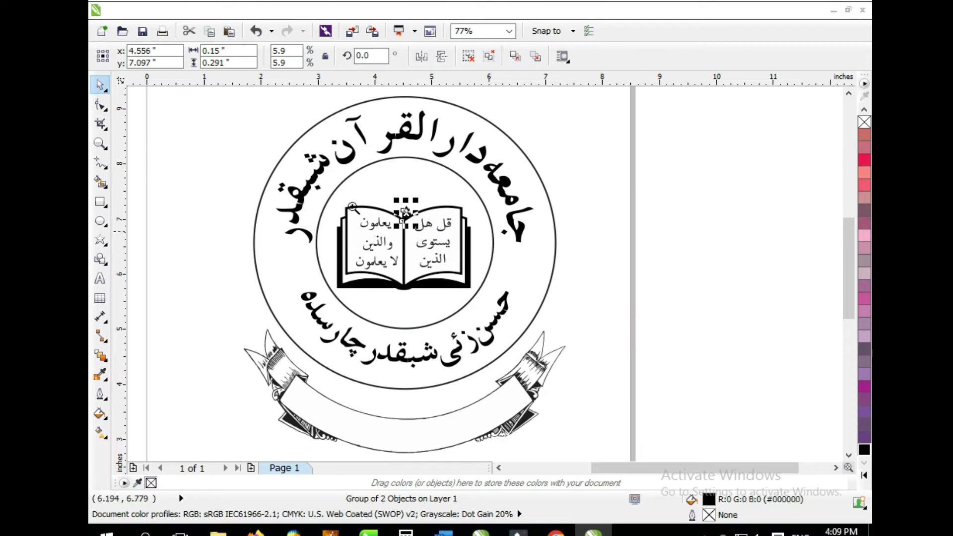
# - Enlarge the candle further, raise it above the book's spine, and center it horizontally on the inner circle
pyautogui.scroll(2, 391, 199)
pyautogui.keyDown('shift'); pyautogui.click(414, 226); pyautogui.keyUp('shift')
pyautogui.click(441, 248)
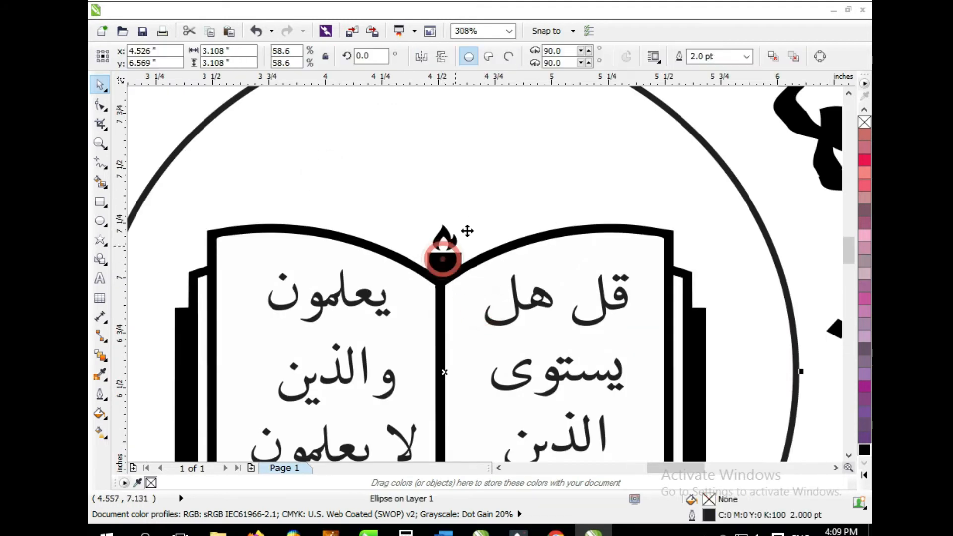
pyautogui.click(444, 232)
pyautogui.moveTo(302, 141); pyautogui.dragTo(487, 193)
pyautogui.keyDown('shift'); pyautogui.click(536, 243); pyautogui.keyUp('shift')
pyautogui.press('c')
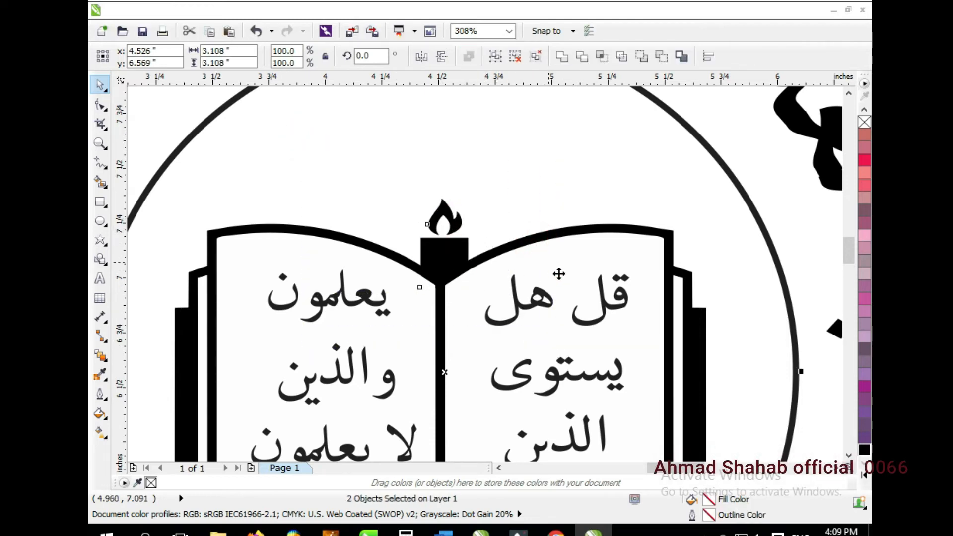
pyautogui.scroll(-1, 555, 268)
pyautogui.scroll(-1, 546, 268)
pyautogui.click(365, 192)
pyautogui.scroll(1, 608, 282)
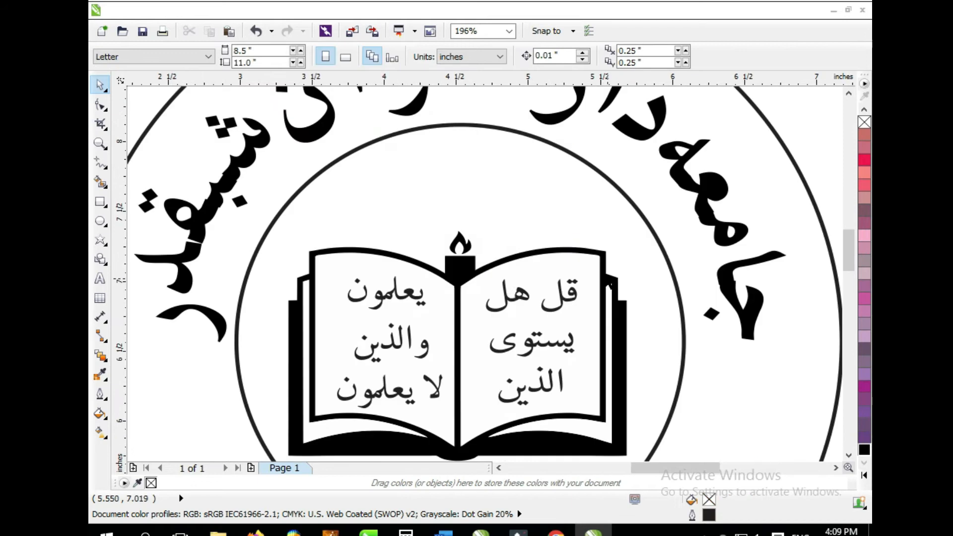
# - Draw a small circle about 0.54 inches in diameter in the empty area left of the stamp
pyautogui.scroll(-1, 203, 246)
pyautogui.click(100, 221)
pyautogui.moveTo(218, 212)
pyautogui.mouseDown()
pyautogui.moveTo(266, 259)
pyautogui.moveTo(256, 256)
pyautogui.mouseUp()
pyautogui.press('space')
# - Draw a narrow rectangle about 0.07 by 0.52 inches, reaching from above the small circle down to its center
pyautogui.click(100, 143)
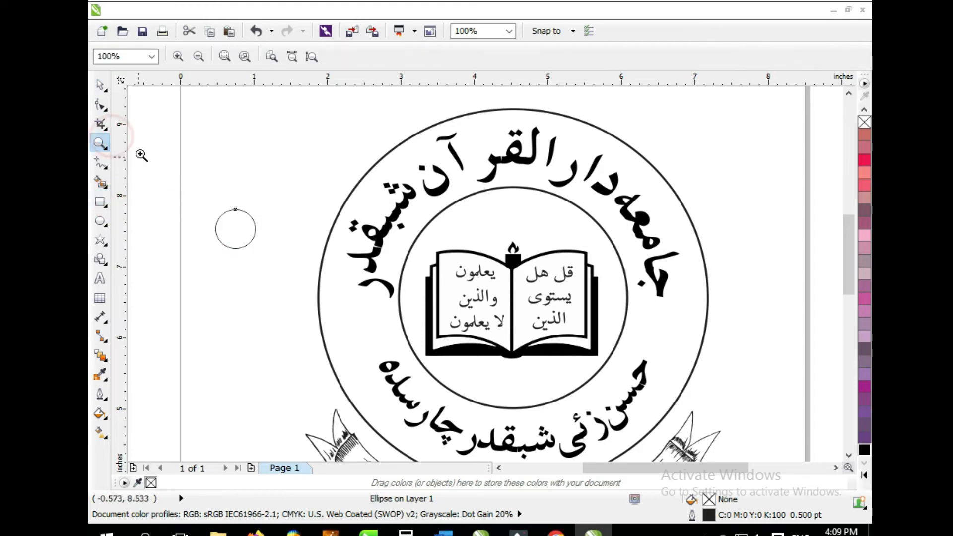
pyautogui.moveTo(169, 163); pyautogui.dragTo(300, 284)
pyautogui.click(100, 202)
pyautogui.moveTo(487, 184); pyautogui.dragTo(492, 289)
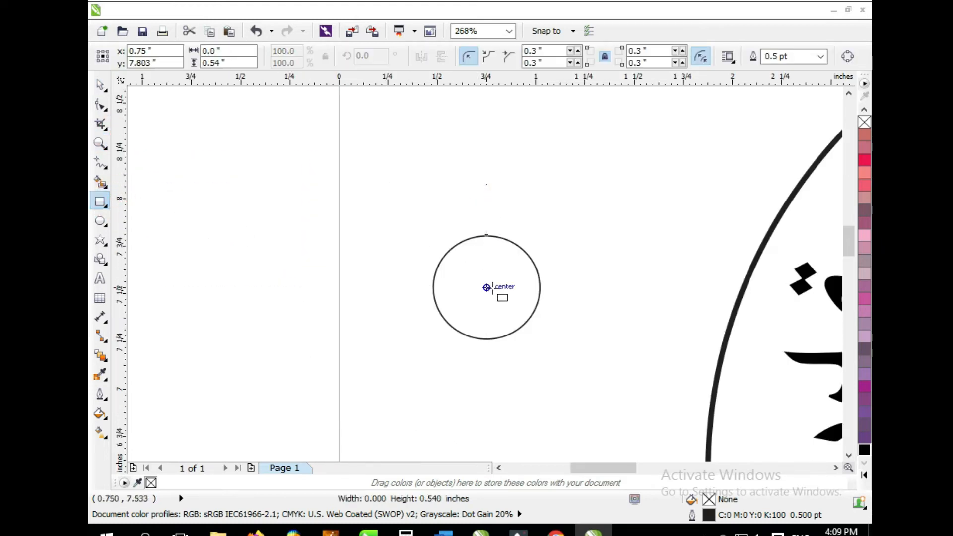
pyautogui.press('space')
pyautogui.press('space')
pyautogui.moveTo(472, 188); pyautogui.dragTo(486, 287)
pyautogui.press('space')
# - Square off the narrow rectangle's rounded corners and center it horizontally on the small circle
pyautogui.moveTo(561, 51); pyautogui.dragTo(522, 56)
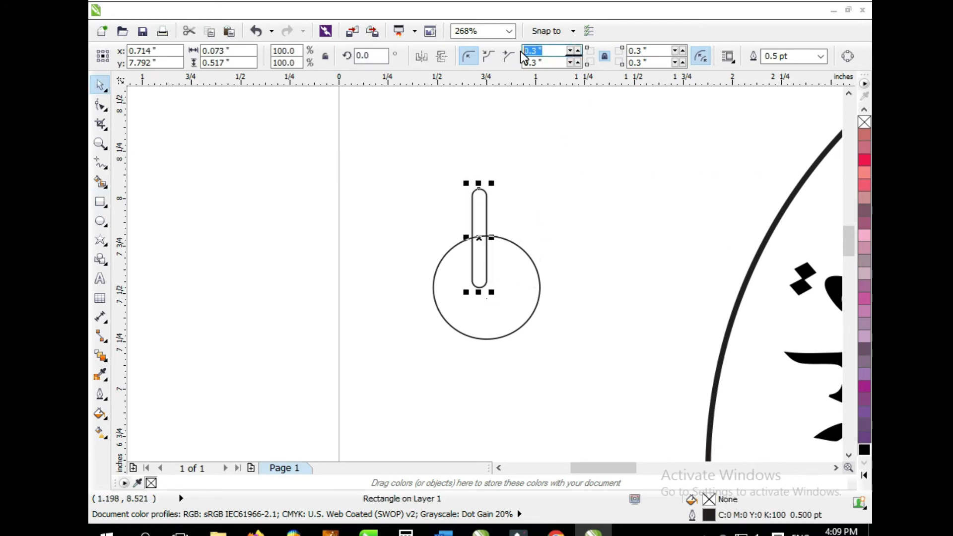
pyautogui.keyDown('shift'); pyautogui.click(518, 247); pyautogui.keyUp('shift')
pyautogui.press('c')
# - Convert the narrow rectangle to curves and bring its top corners together at the middle to form a pointed spike
pyautogui.click(100, 144)
pyautogui.moveTo(442, 170); pyautogui.dragTo(526, 220)
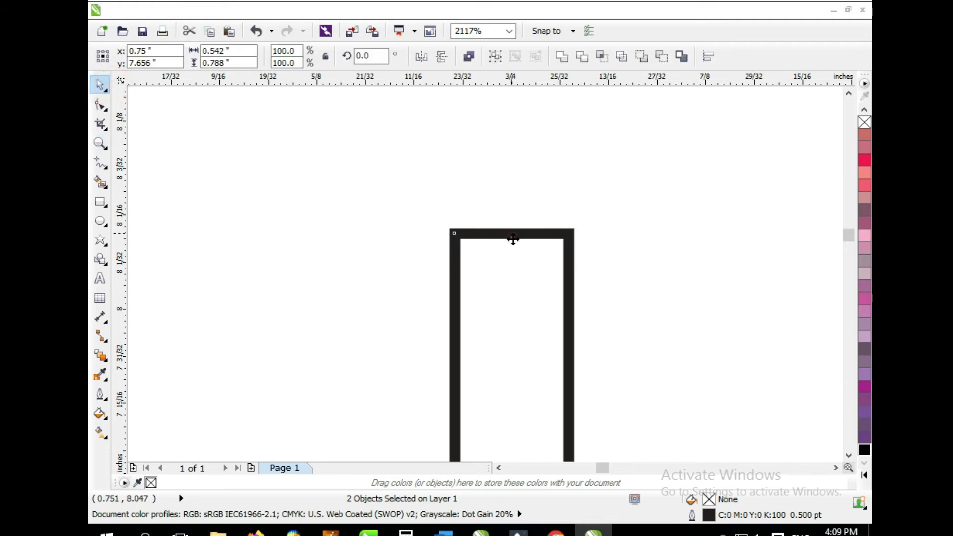
pyautogui.rightClick(512, 235)
pyautogui.click(541, 32)
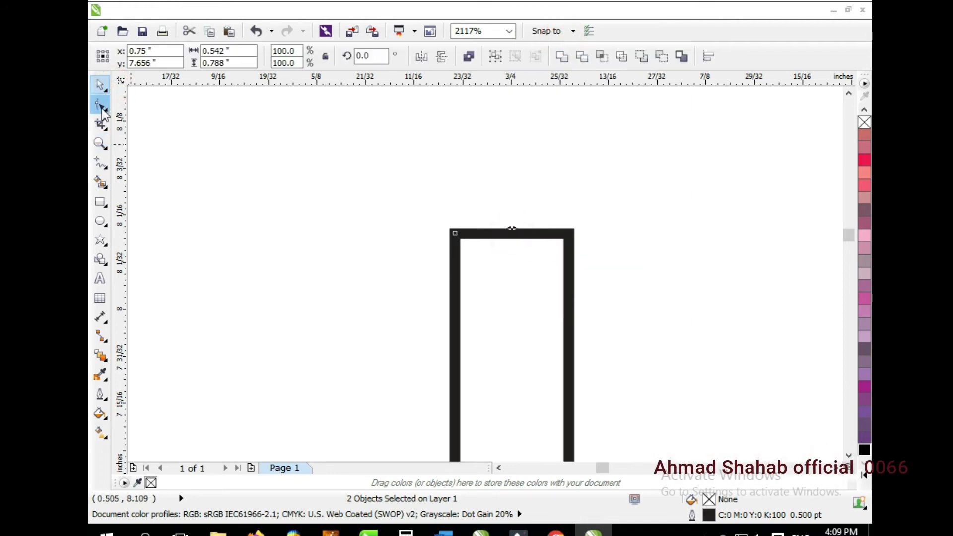
pyautogui.press('F10')
pyautogui.moveTo(568, 233); pyautogui.dragTo(511, 233)
pyautogui.press('space')
pyautogui.press('F4')
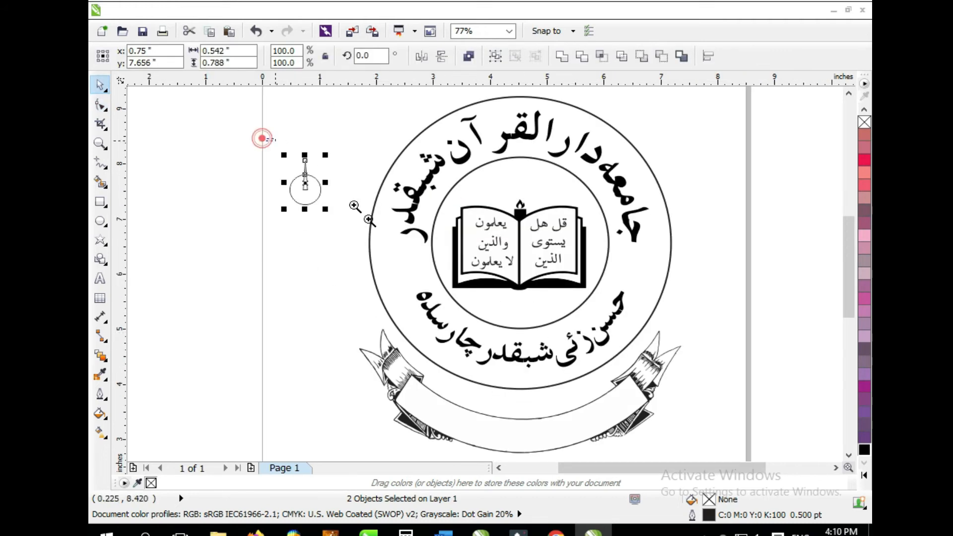
# - Raise the spike so its base just overlaps the small circle's top edge, and fill it black
pyautogui.moveTo(262, 138); pyautogui.dragTo(399, 253)
pyautogui.click(864, 450)
pyautogui.hotkey('ctrl', 'z')
pyautogui.press('Escape')
pyautogui.moveTo(400, 185); pyautogui.dragTo(401, 142)
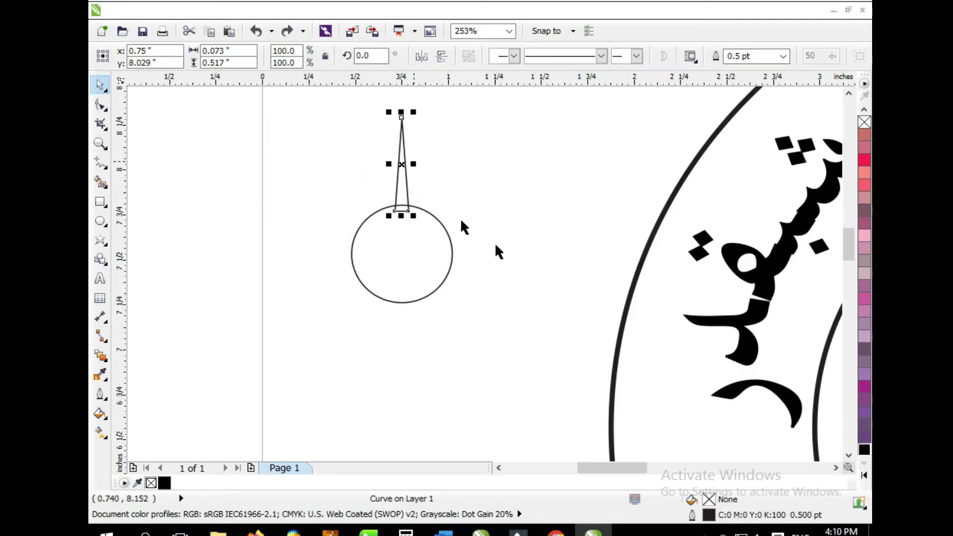
pyautogui.click(864, 450)
# - Set the spike's rotation pivot at the small circle's center and create a rotated copy clockwise
pyautogui.click(402, 144)
pyautogui.moveTo(401, 164); pyautogui.dragTo(401, 254)
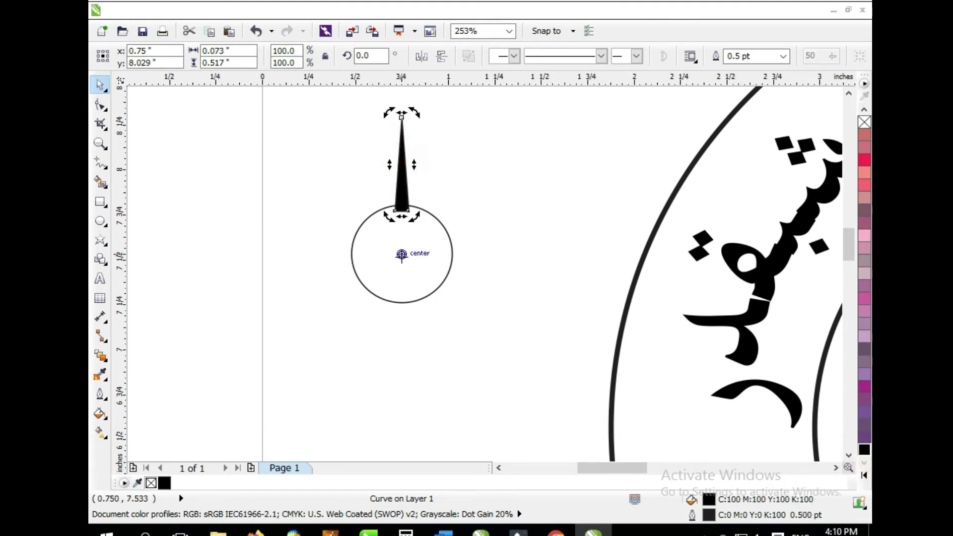
pyautogui.moveTo(413, 109); pyautogui.dragTo(466, 144)
# - Repeat the rotated copy until black spikes surround the whole circle, removing the last overlapping copy
pyautogui.hotkey('ctrl', 'r')
pyautogui.hotkey('ctrl', 'r')
pyautogui.hotkey('ctrl', 'r')
pyautogui.hotkey('ctrl', 'r')
pyautogui.hotkey('ctrl', 'r')
pyautogui.hotkey('ctrl', 'r')
pyautogui.hotkey('ctrl', 'r')
pyautogui.hotkey('ctrl', 'r')
pyautogui.hotkey('ctrl', 'r')
pyautogui.hotkey('ctrl', 'r')
pyautogui.hotkey('ctrl', 'r')
pyautogui.hotkey('ctrl', 'r')
pyautogui.hotkey('ctrl', 'r')
pyautogui.hotkey('ctrl', 'r')
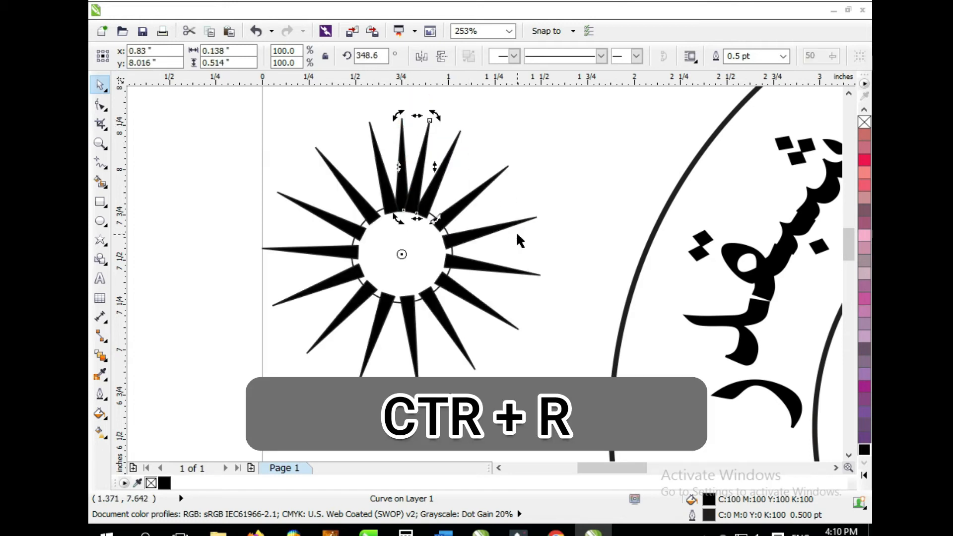
pyautogui.hotkey('ctrl', 'z')
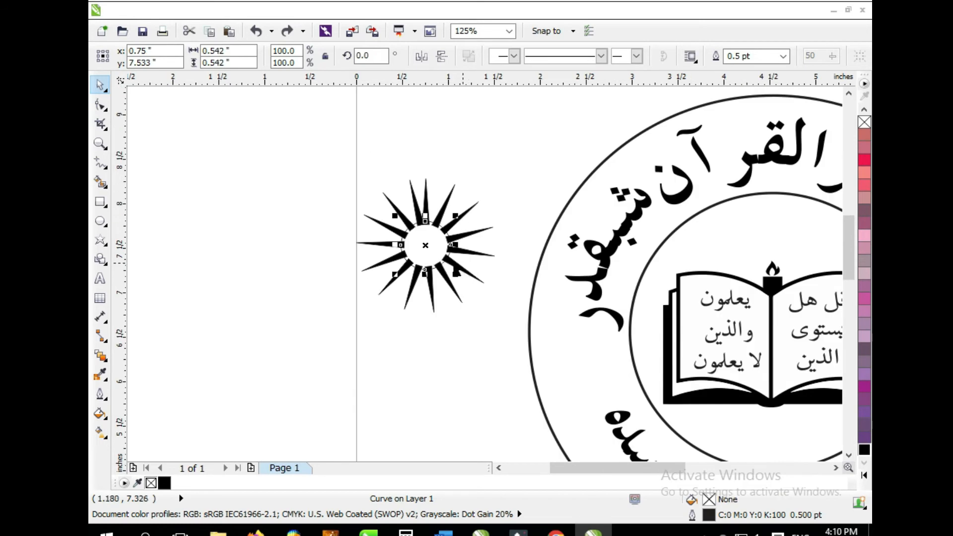
# - Fill the central circle black and add a concentric white-filled copy about 0.38 inches in diameter inside it
pyautogui.click(339, 178)
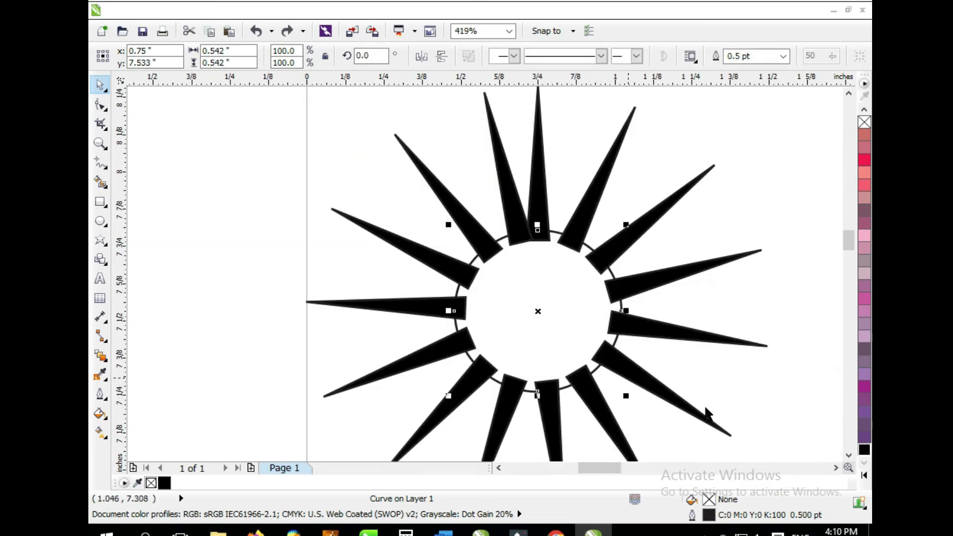
pyautogui.click(864, 449)
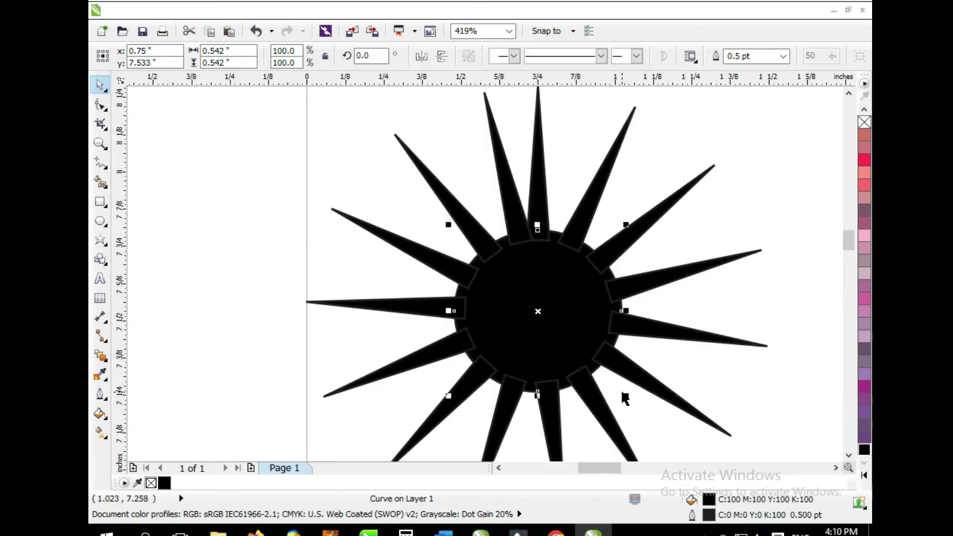
pyautogui.moveTo(627, 394); pyautogui.dragTo(604, 384)
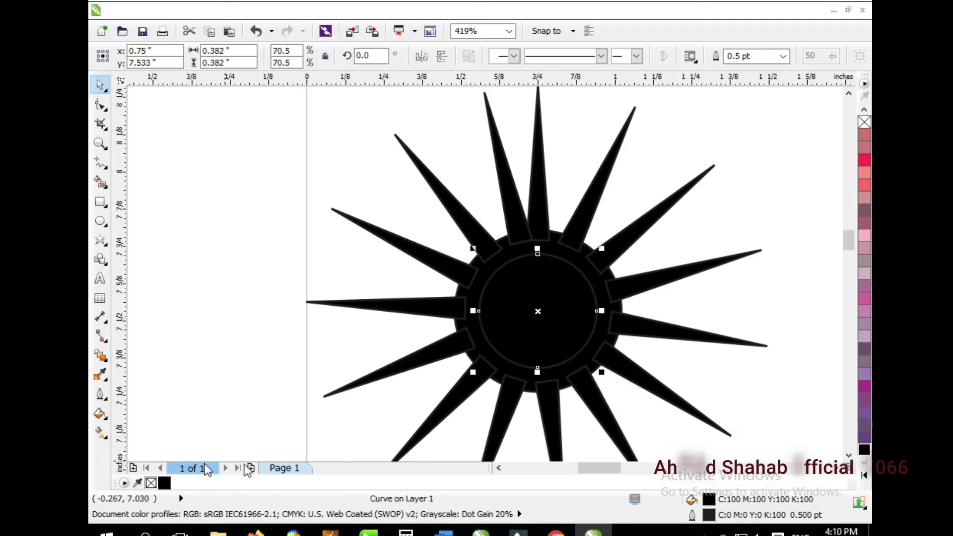
pyautogui.click(863, 473)
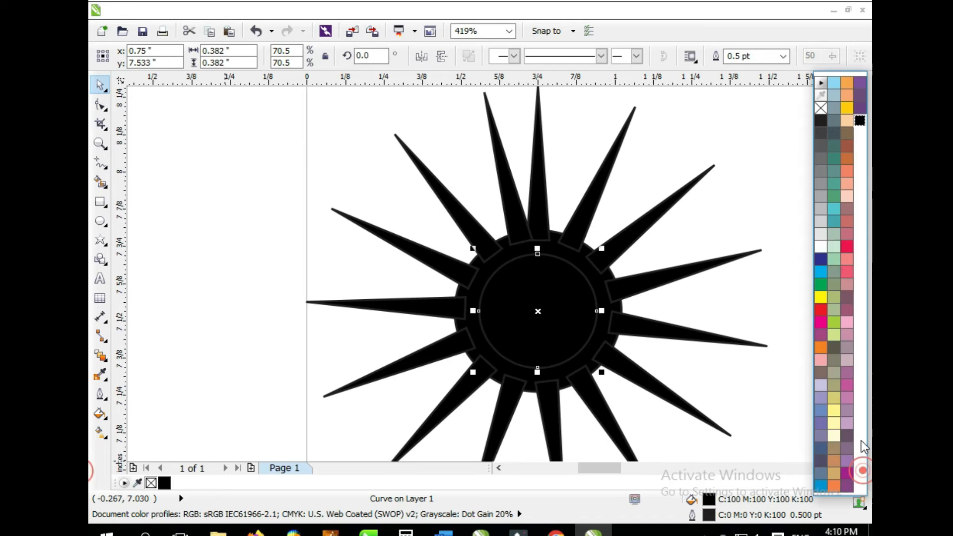
pyautogui.click(822, 245)
# - Bring the central black circle and its inner white circle to the front of the page, above the spikes
pyautogui.click(511, 248)
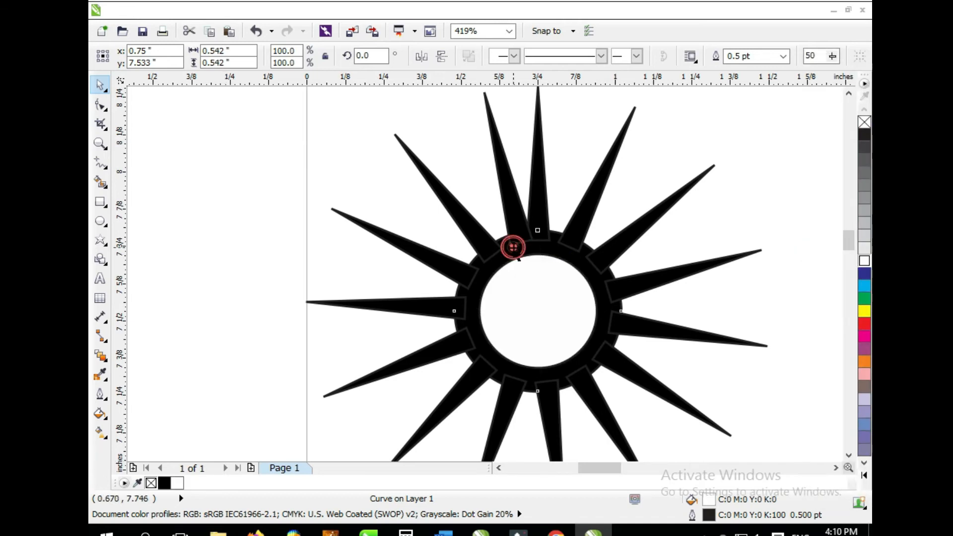
pyautogui.hotkey('shift', 'pageup')
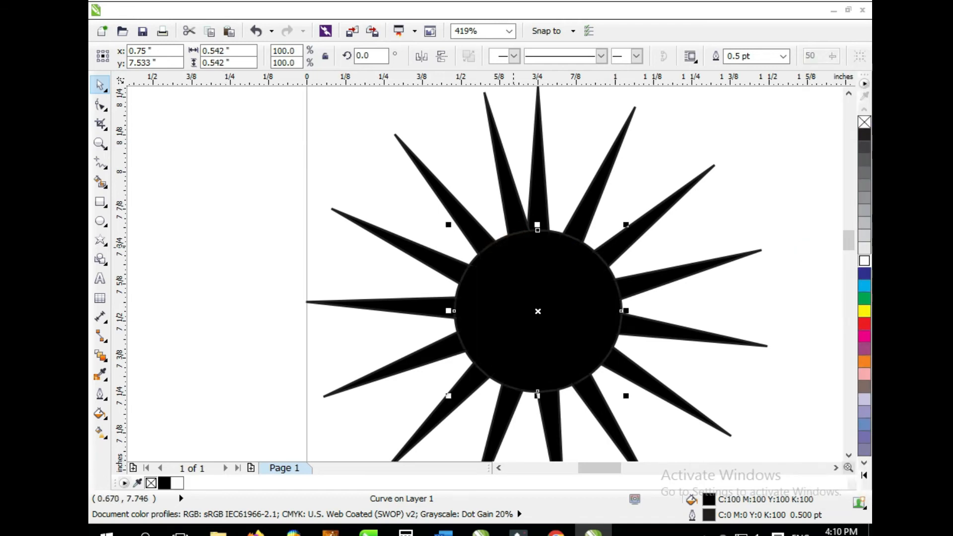
pyautogui.hotkey('ctrl', 'z')
pyautogui.keyDown('shift'); pyautogui.click(519, 310); pyautogui.keyUp('shift')
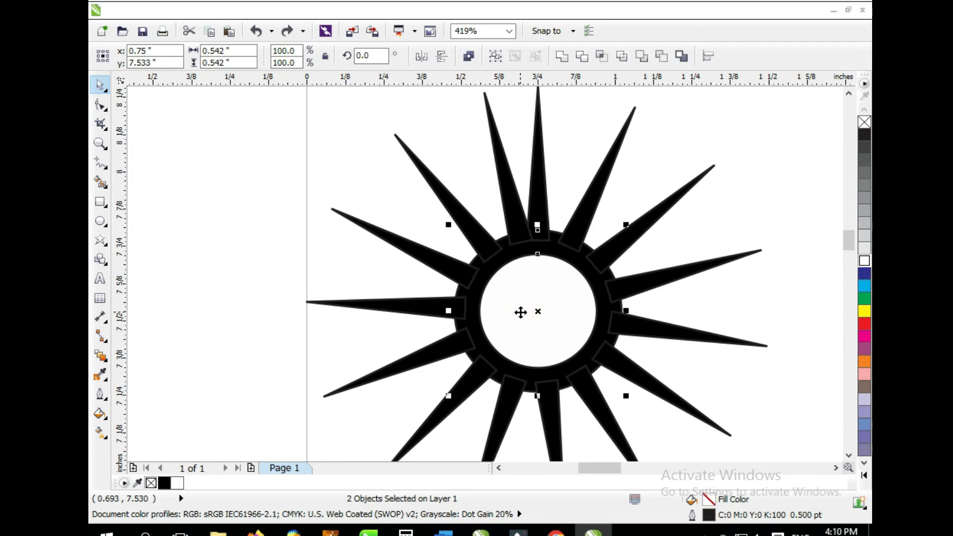
pyautogui.rightClick(520, 312)
pyautogui.moveTo(617, 167)
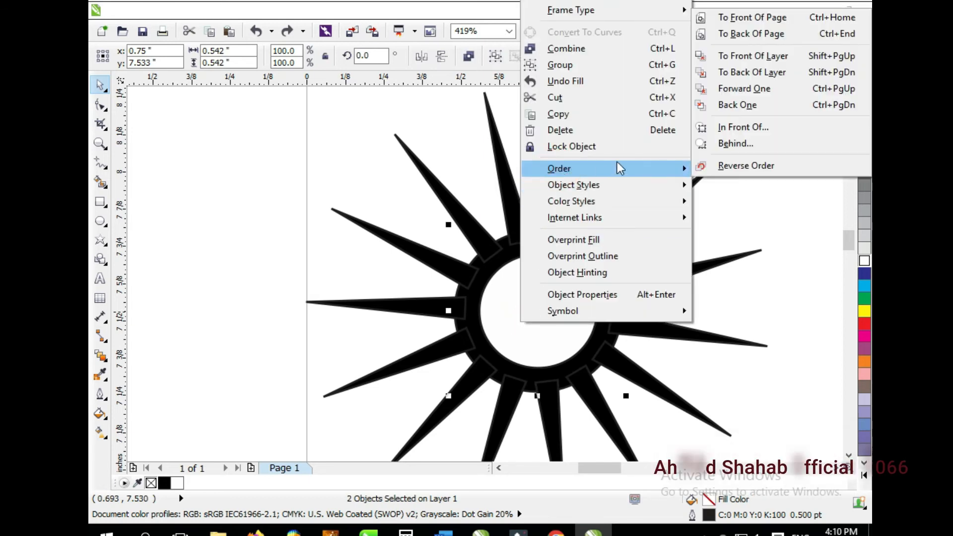
pyautogui.click(750, 17)
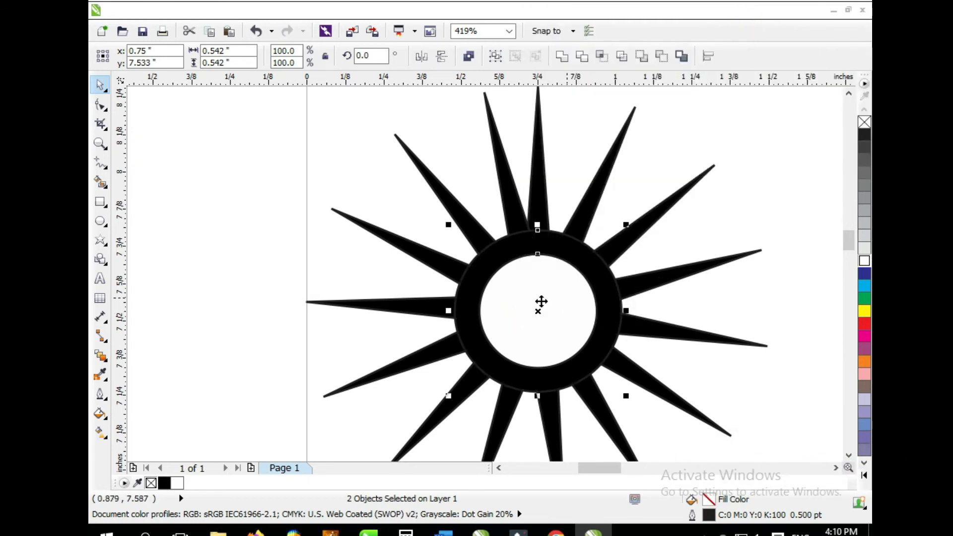
pyautogui.click(695, 248)
# - Remove the outline from both the black circle and the inner white circle
pyautogui.click(587, 256)
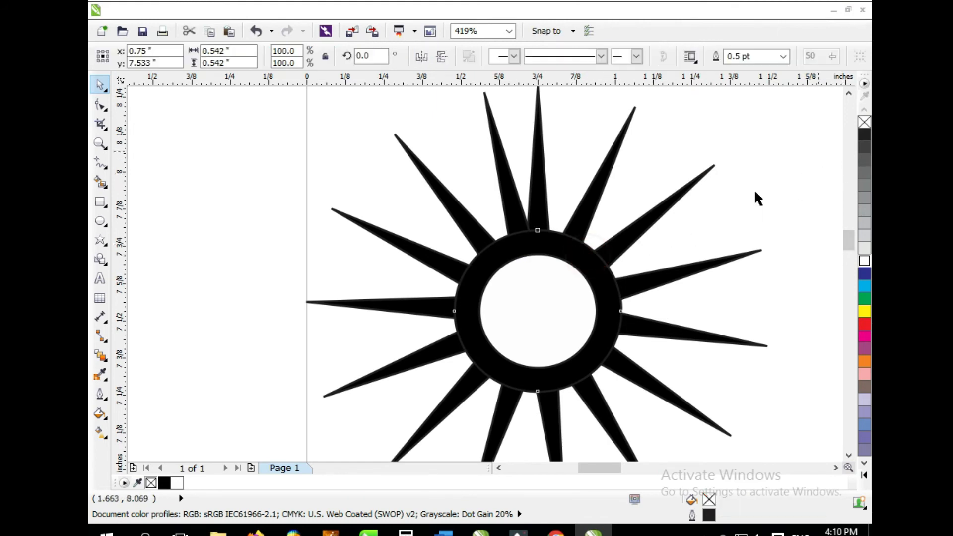
pyautogui.keyDown('shift'); pyautogui.click(577, 300); pyautogui.keyUp('shift')
pyautogui.rightClick(863, 122)
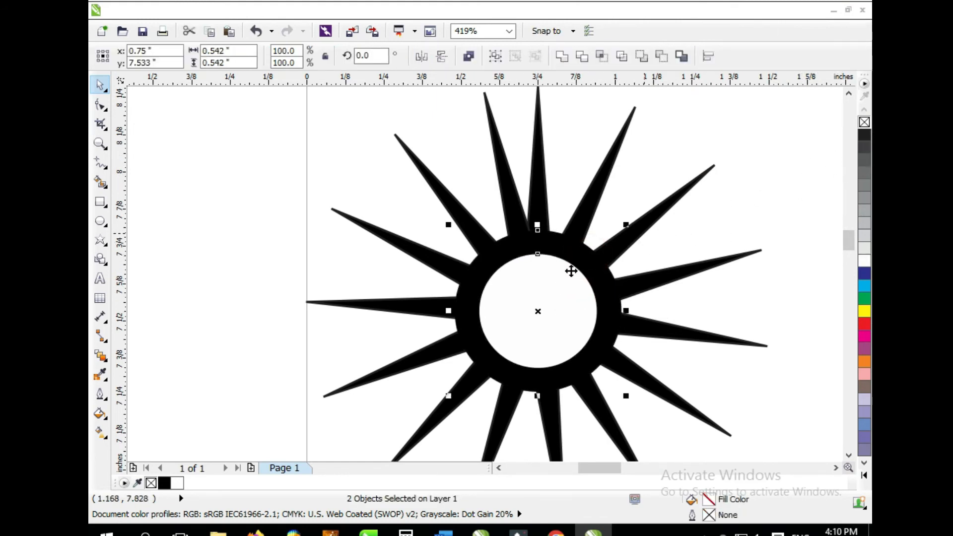
# - Mirror the complete sunburst vertically
pyautogui.scroll(-2, 560, 312)
pyautogui.moveTo(350, 166); pyautogui.dragTo(681, 428)
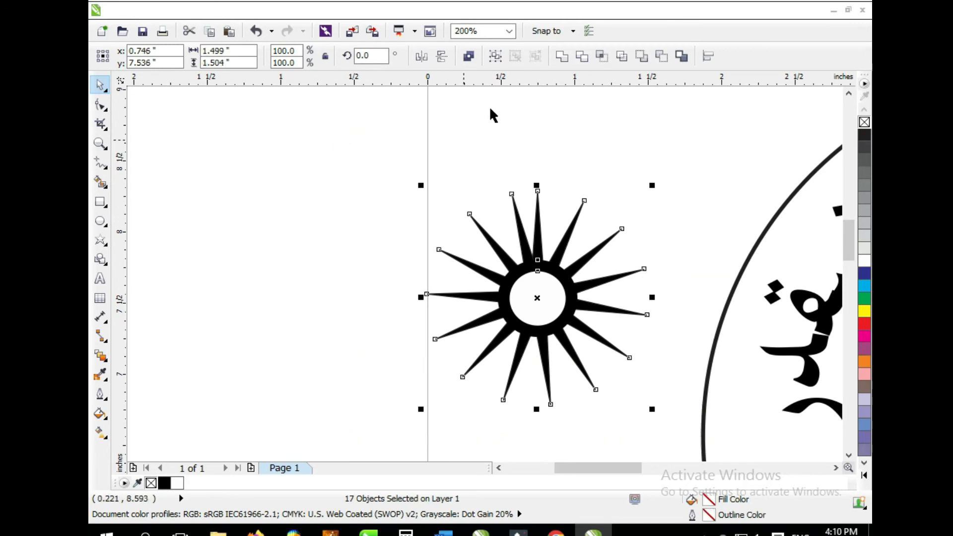
pyautogui.click(442, 56)
pyautogui.click(414, 323)
# - Delete the five spikes below the sunburst's ring and group the remaining spikes with the circles
pyautogui.moveTo(377, 293); pyautogui.dragTo(645, 418)
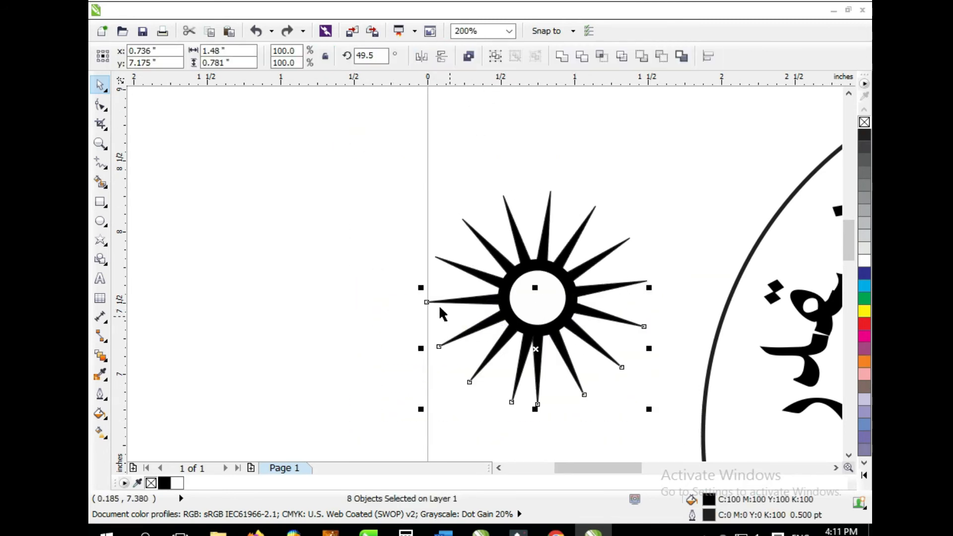
pyautogui.moveTo(401, 320); pyautogui.dragTo(687, 419)
pyautogui.press('Delete')
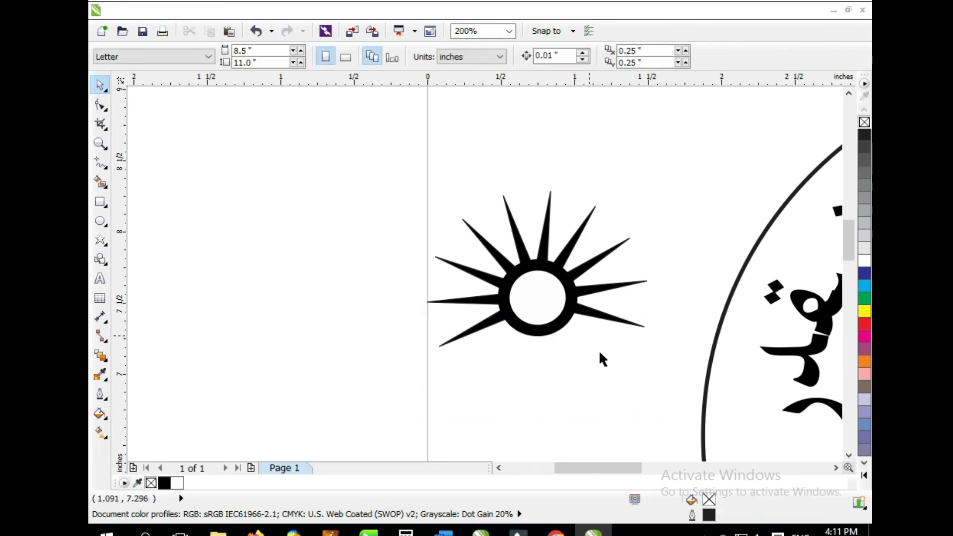
pyautogui.moveTo(357, 162); pyautogui.dragTo(683, 367)
pyautogui.hotkey('ctrl', 'g')
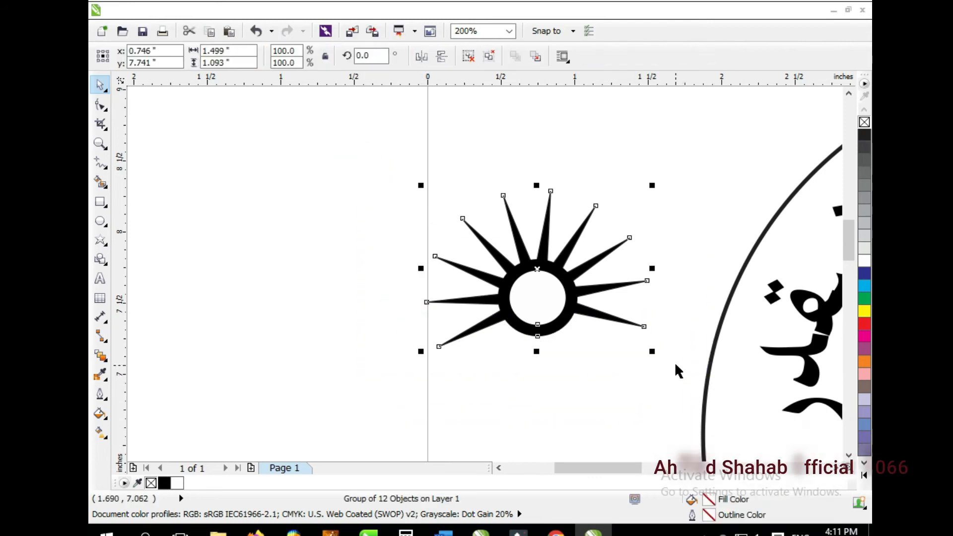
# - Move the sunburst group onto the top middle of the open book and center it horizontally with the book
pyautogui.press('F4')
pyautogui.click(367, 213)
pyautogui.moveTo(335, 191); pyautogui.dragTo(549, 210)
pyautogui.keyDown('shift'); pyautogui.click(521, 263); pyautogui.keyUp('shift')
pyautogui.moveTo(421, 155); pyautogui.dragTo(697, 360)
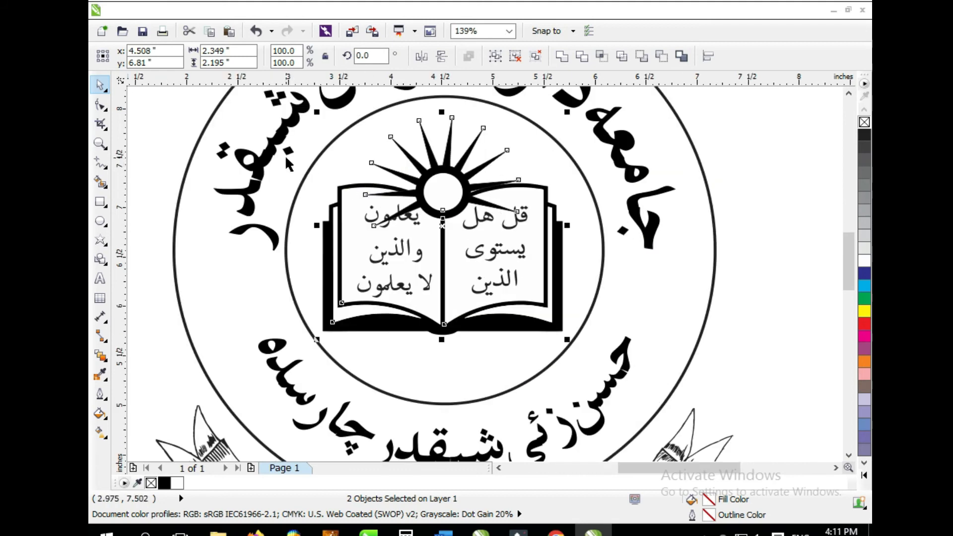
# - Bring the book, its verse text and the candle to the front of the page, above the sunburst
pyautogui.moveTo(167, 138); pyautogui.dragTo(641, 367)
pyautogui.rightClick(442, 256)
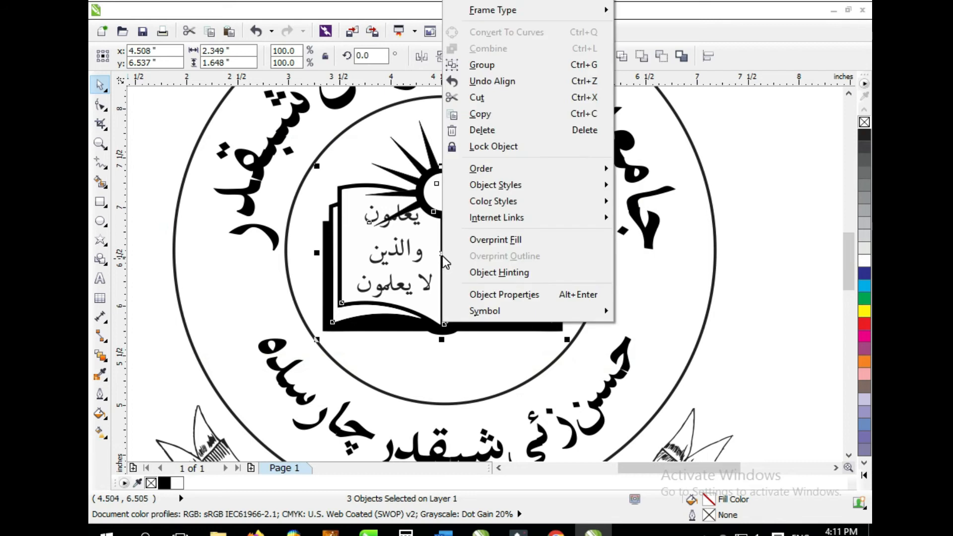
pyautogui.moveTo(511, 167)
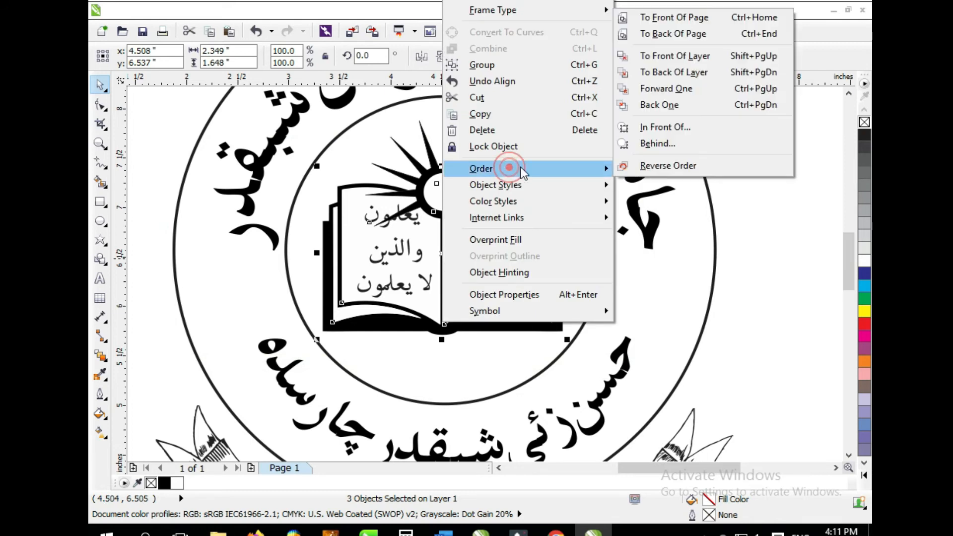
pyautogui.click(653, 18)
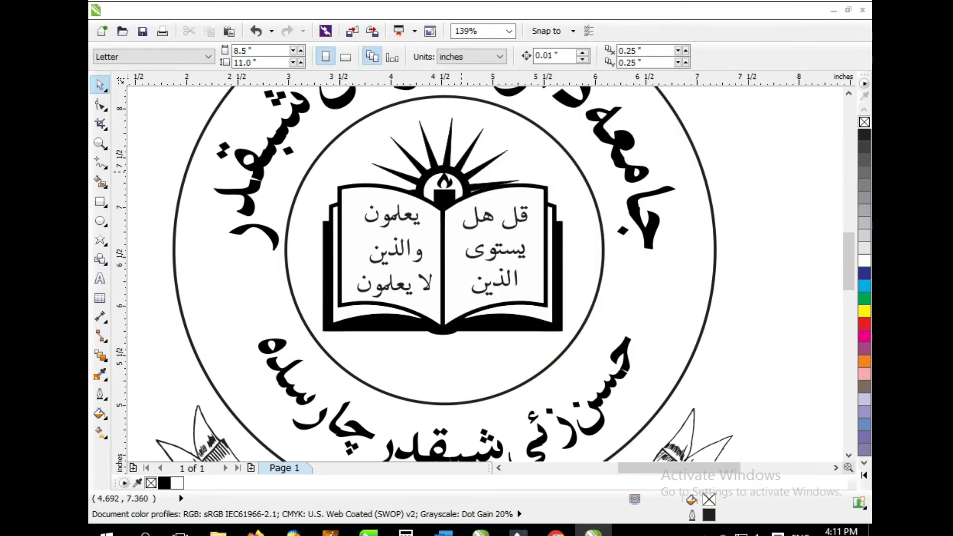
# - Raise the sunburst group slightly so its ring frames the candle above the book
pyautogui.click(461, 171)
pyautogui.moveTo(442, 171); pyautogui.dragTo(442, 165)
pyautogui.press('Down')
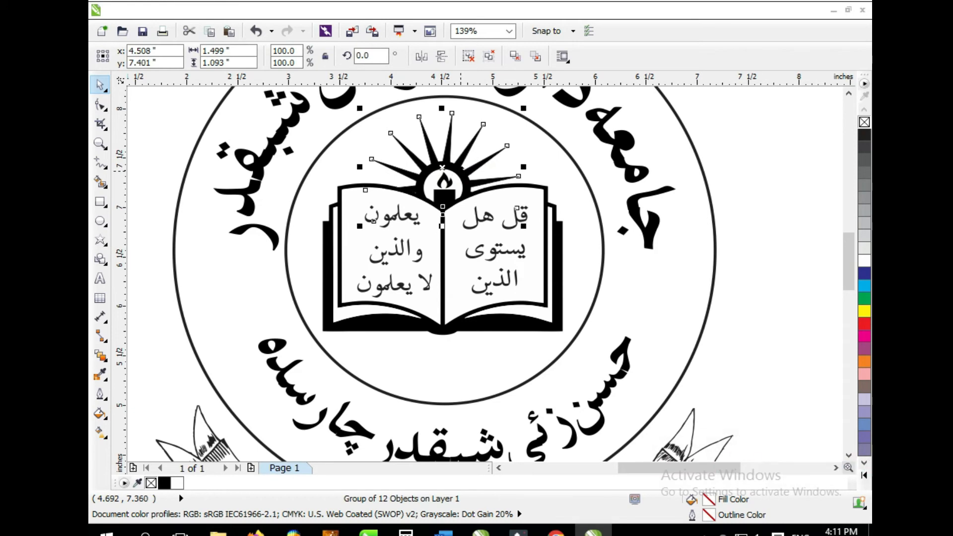
pyautogui.scroll(-1, 459, 171)
pyautogui.press('F4')
pyautogui.click(687, 271)
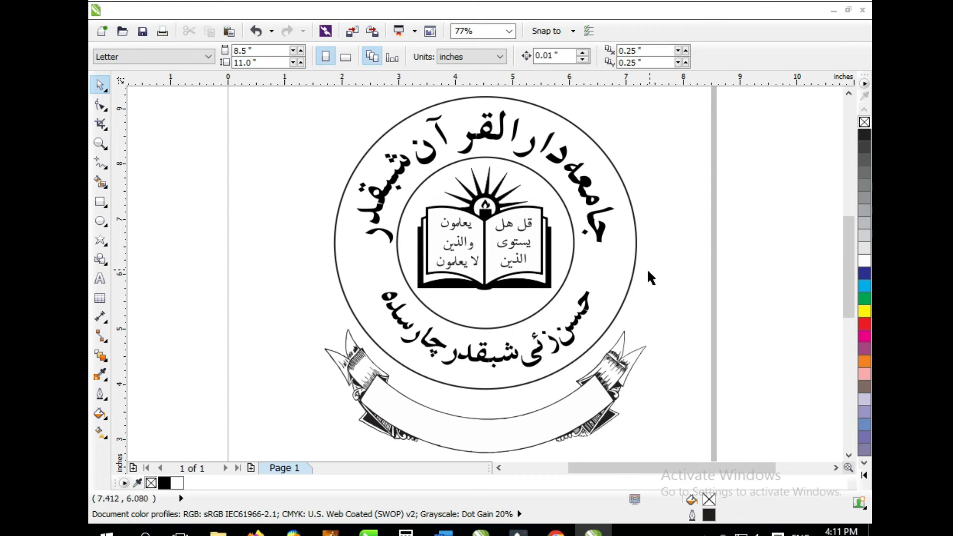
# - Add a black five-pointed star without outline, about 0.34 inches wide, in each gap between the upper and lower ring texts
pyautogui.click(100, 241)
pyautogui.moveTo(262, 270)
pyautogui.mouseDown()
pyautogui.moveTo(281, 288)
pyautogui.moveTo(599, 269)
pyautogui.mouseUp()
pyautogui.rightClick(863, 122)
pyautogui.press('space')
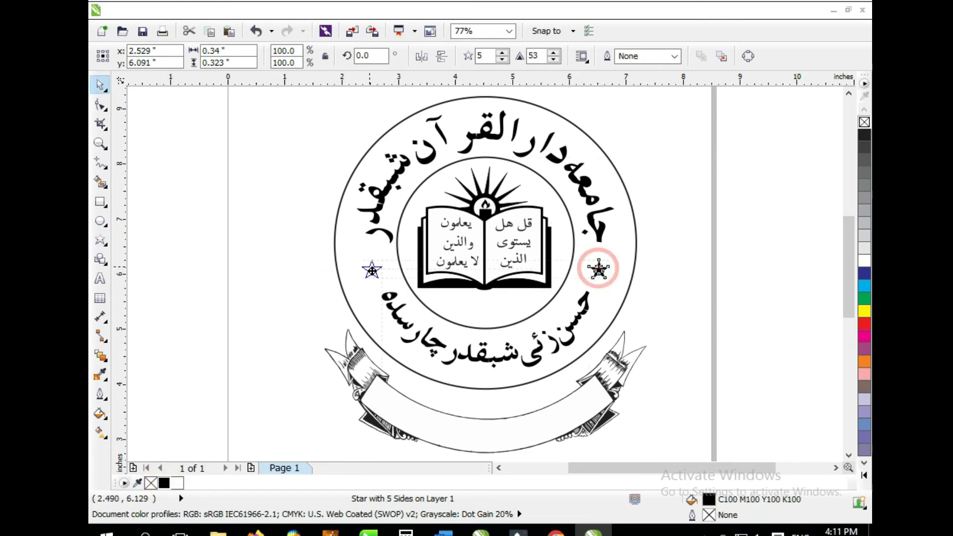
pyautogui.click(670, 287)
# - Switch to the Urdu text editor and set the line جامعه دارالقرآن شبقدر in the Bombay Black font
pyautogui.rightClick(330, 533)
pyautogui.click(337, 531)
pyautogui.moveTo(216, 125); pyautogui.dragTo(482, 134)
pyautogui.hotkey('ctrl', 'x')
pyautogui.hotkey('ctrl', 'a')
pyautogui.click(106, 59)
pyautogui.moveTo(227, 89); pyautogui.dragTo(402, 91)
pyautogui.click(257, 40)
pyautogui.click(258, 40)
pyautogui.press('b')
pyautogui.click(258, 40)
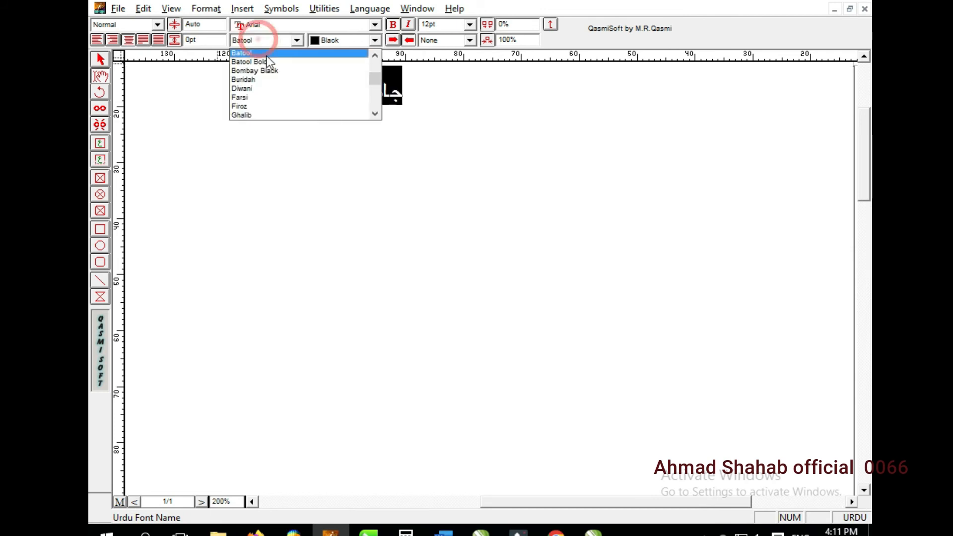
pyautogui.click(268, 71)
# - Copy the text box holding the Urdu line and paste it into the stamp drawing in CorelDRAW
pyautogui.click(99, 60)
pyautogui.rightClick(264, 127)
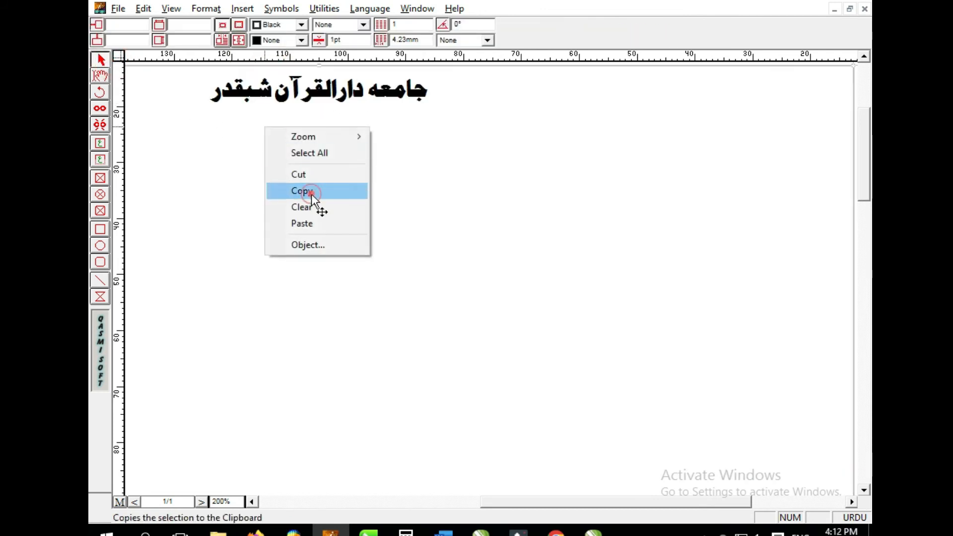
pyautogui.click(305, 191)
pyautogui.hotkey('alt', 'Tab')
pyautogui.rightClick(213, 173)
pyautogui.click(272, 276)
# - Scale the pasted text group to 5 percent and enlarge it to about 4.2 inches wide
pyautogui.click(292, 51)
pyautogui.click(293, 52)
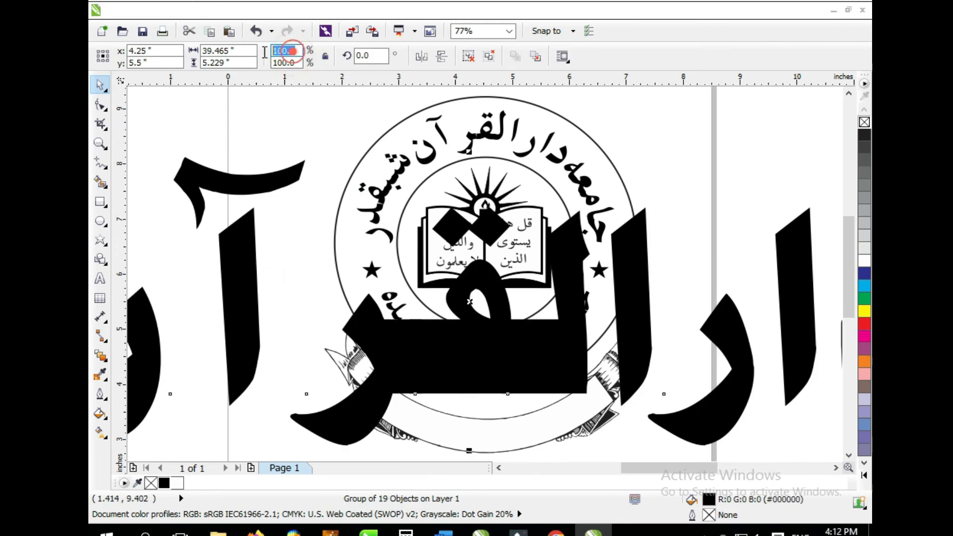
pyautogui.write('5')
pyautogui.press('Return')
pyautogui.moveTo(530, 312); pyautogui.dragTo(590, 328)
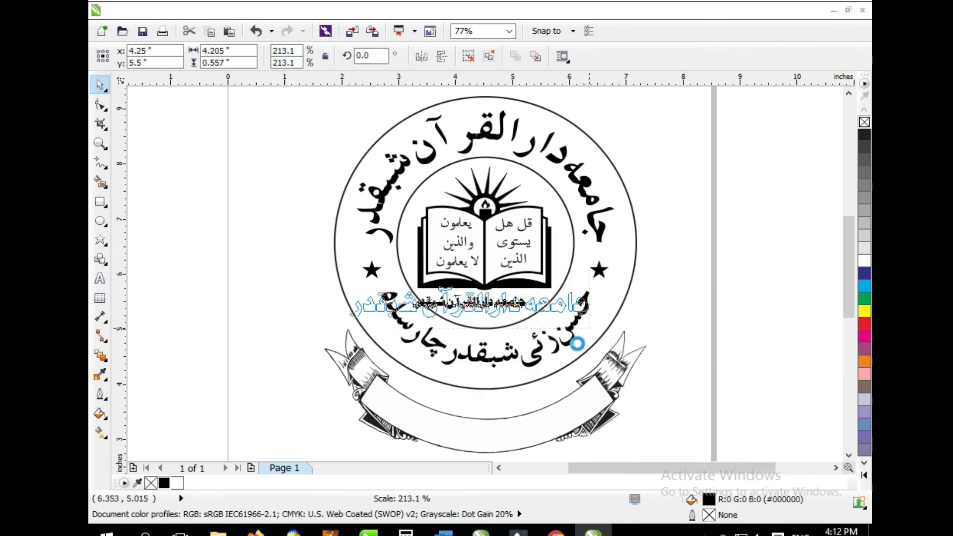
# - Place the text below the ribbon, stretched to about 4.4 inches wide, and ungroup and combine its pieces into one text object
pyautogui.moveTo(504, 315); pyautogui.dragTo(597, 418)
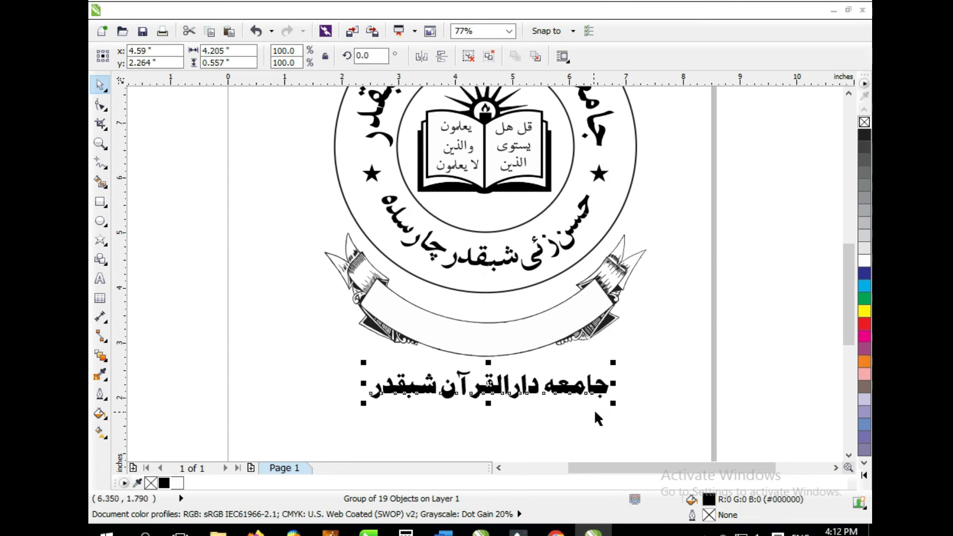
pyautogui.moveTo(615, 382); pyautogui.dragTo(625, 411)
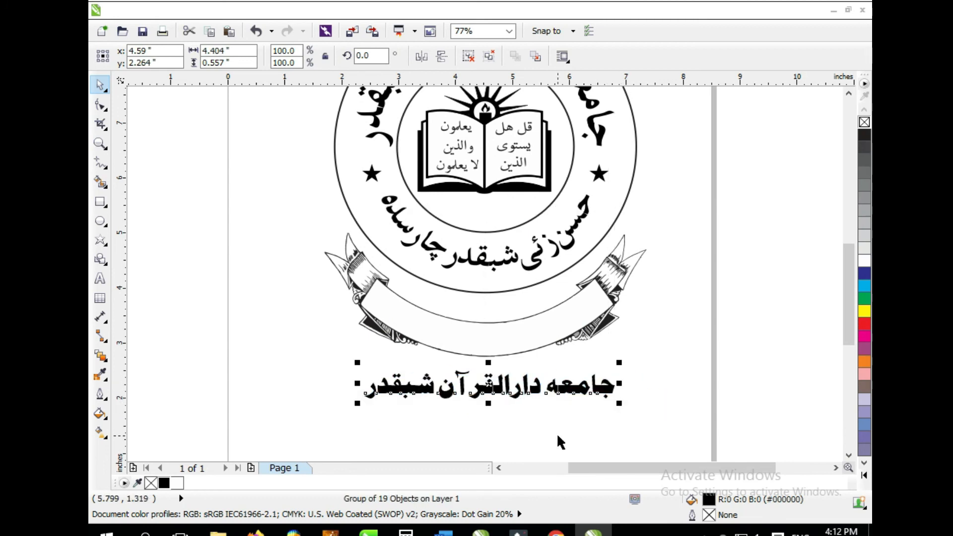
pyautogui.hotkey('ctrl', 'u')
pyautogui.hotkey('ctrl', 'l')
# - Try to fit the combined text along the outer circle inside the ribbon
pyautogui.click(392, 10)
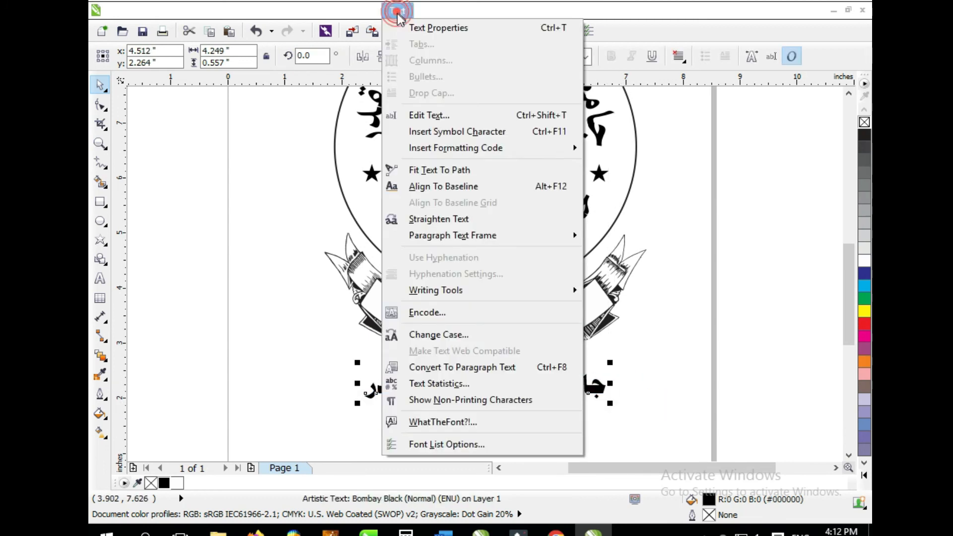
pyautogui.click(436, 166)
pyautogui.click(511, 340)
pyautogui.hotkey('ctrl', 'z')
# - Shrink the text to about 3.68 inches wide and fit it, mirrored upright, to the outer circle at a 0.75 inch distance
pyautogui.moveTo(615, 404); pyautogui.dragTo(594, 400)
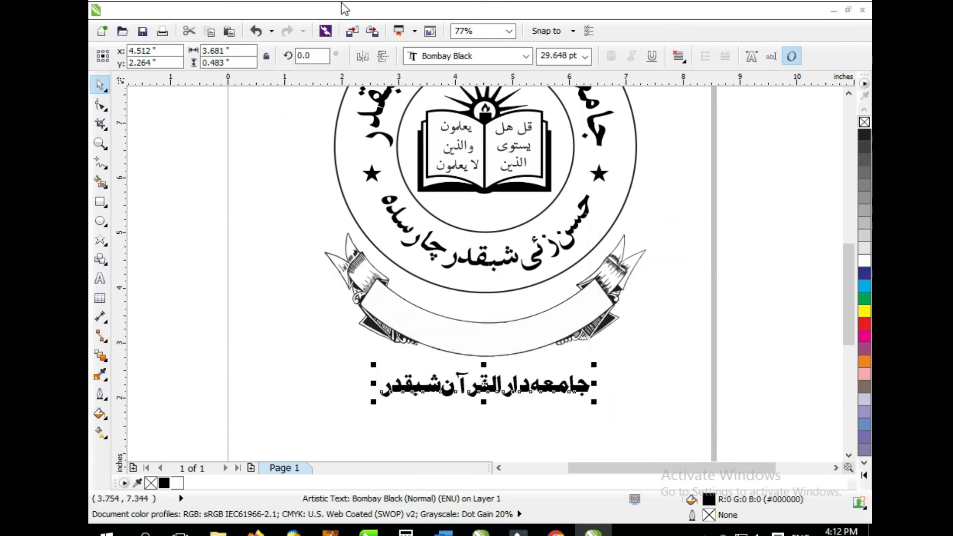
pyautogui.click(401, 10)
pyautogui.click(430, 168)
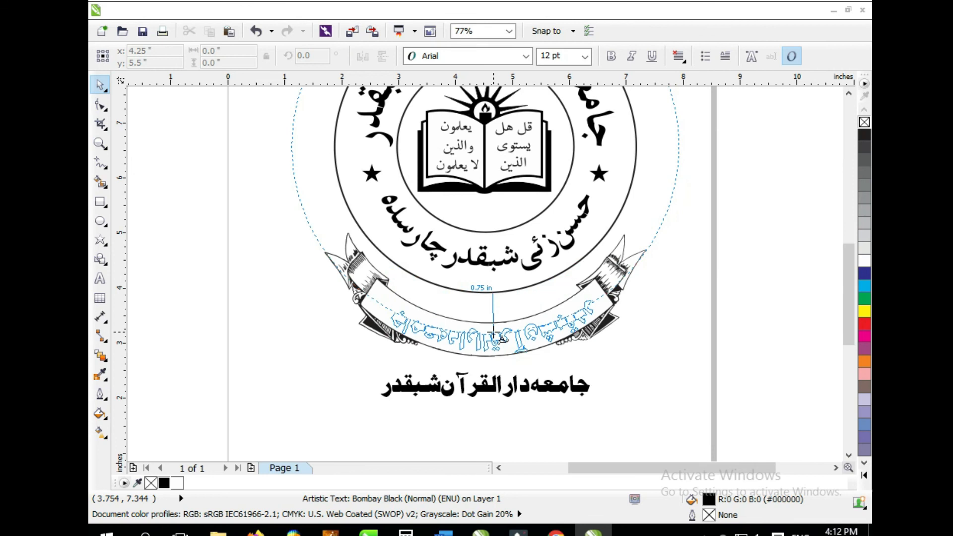
pyautogui.click(494, 336)
pyautogui.click(423, 55)
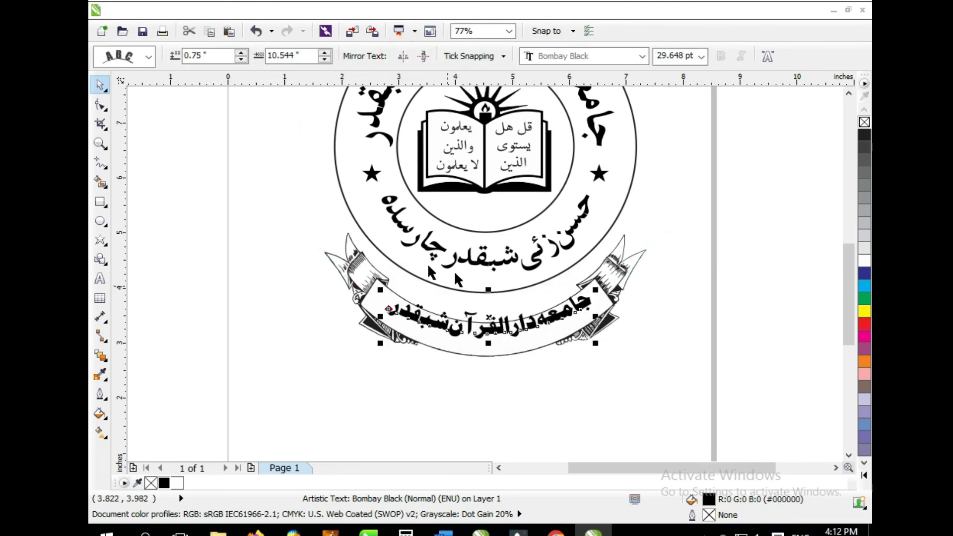
# - Shift the curved text within the ribbon to an offset of about 0.94 inches from the outer circle
pyautogui.click(101, 143)
pyautogui.moveTo(463, 298); pyautogui.dragTo(546, 389)
pyautogui.moveTo(437, 215); pyautogui.dragTo(441, 270)
pyautogui.moveTo(709, 217); pyautogui.dragTo(707, 204)
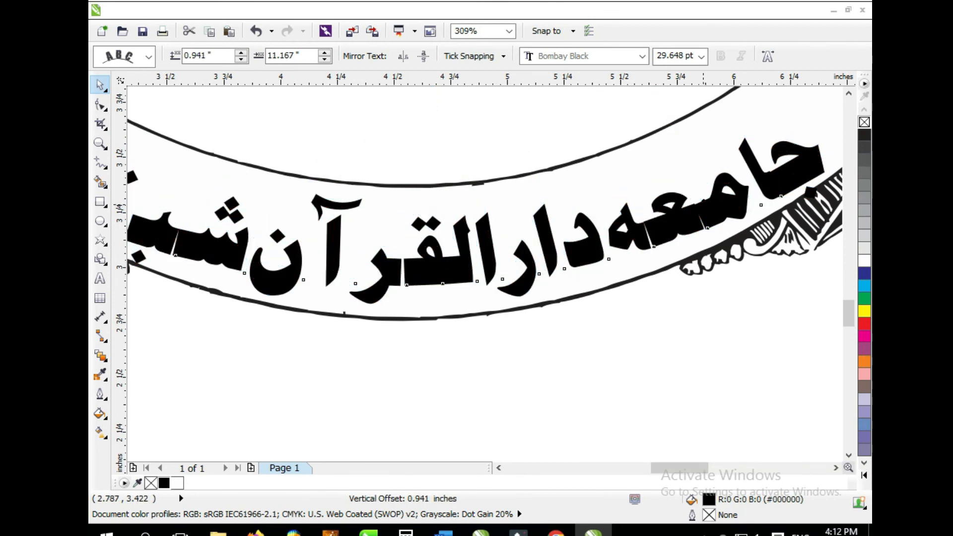
pyautogui.scroll(-3, 668, 239)
pyautogui.click(703, 340)
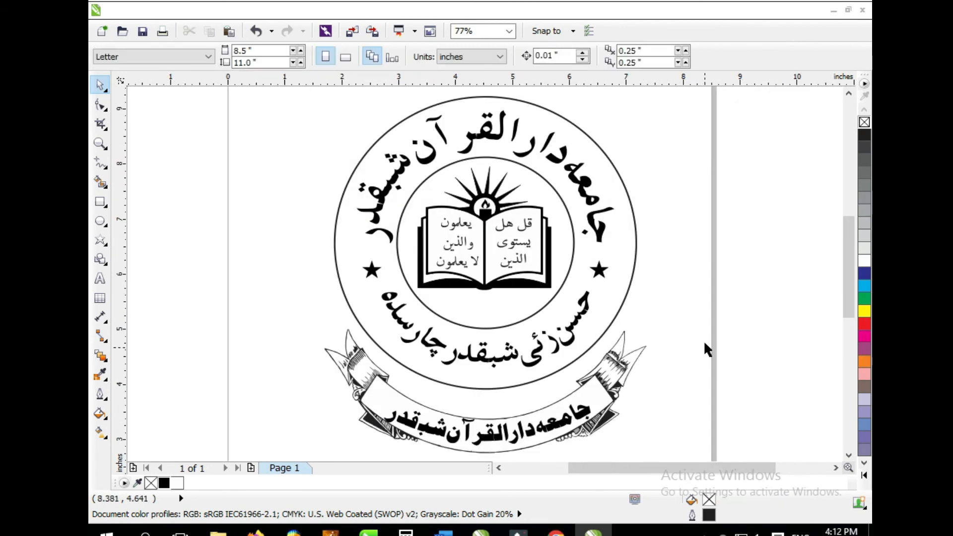
# - Try to break the curved text apart from its circle, and undo back to the straight text below the ribbon
pyautogui.click(413, 424)
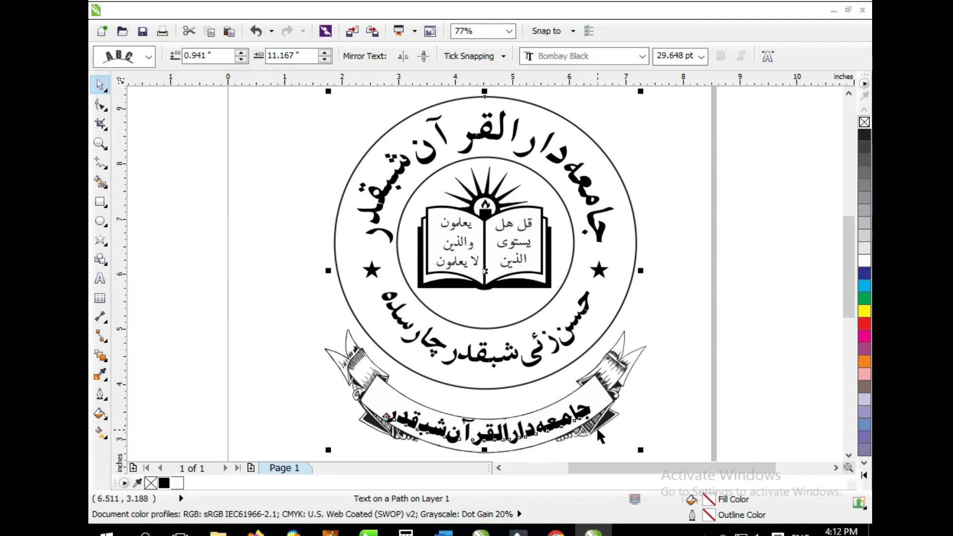
pyautogui.hotkey('ctrl', 'k')
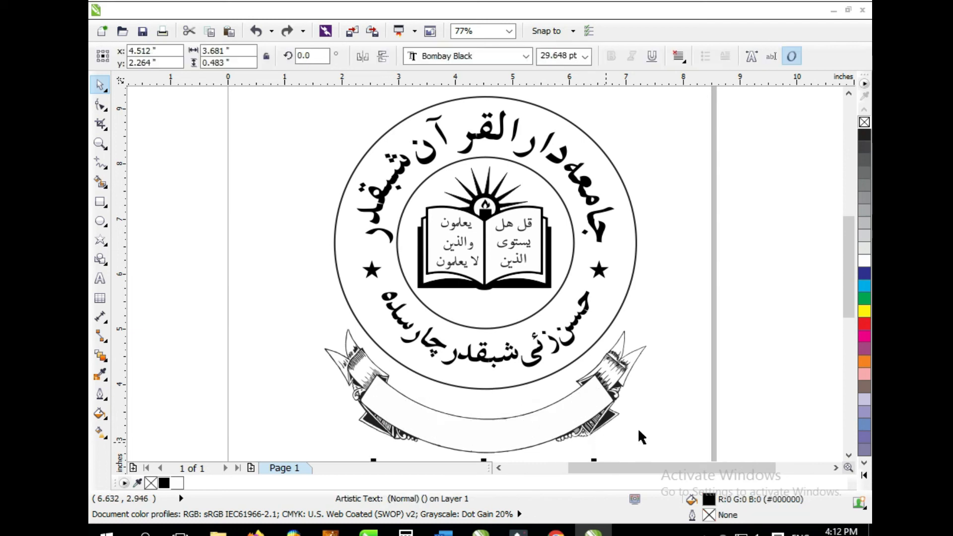
pyautogui.press('F4')
pyautogui.moveTo(583, 425)
pyautogui.mouseDown()
pyautogui.moveTo(591, 420)
pyautogui.moveTo(586, 437)
pyautogui.moveTo(578, 426)
pyautogui.moveTo(568, 434)
pyautogui.mouseUp()
pyautogui.hotkey('ctrl', 'z')
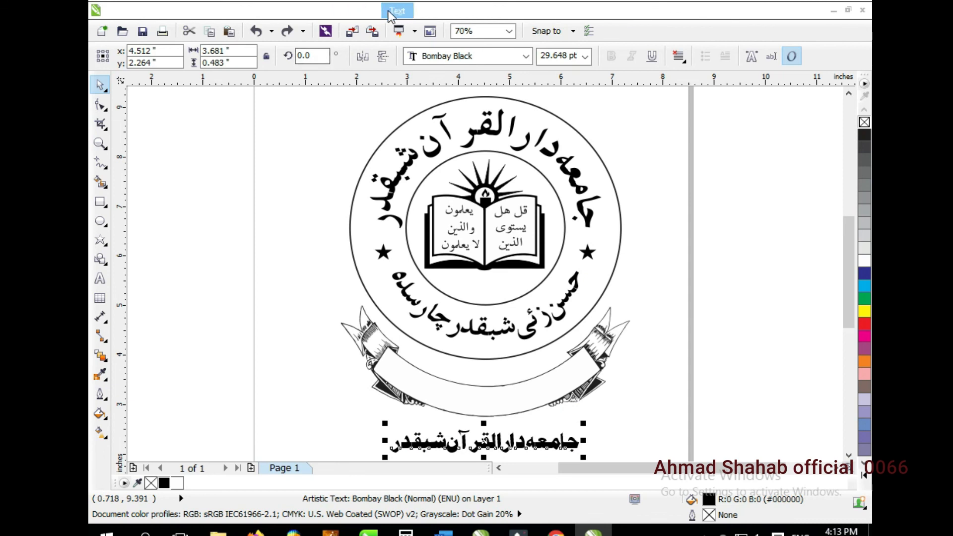
# - Fit the straight text to the outer circle at a 0.75 inch distance and mirror it both horizontally and vertically
pyautogui.click(392, 11)
pyautogui.click(420, 175)
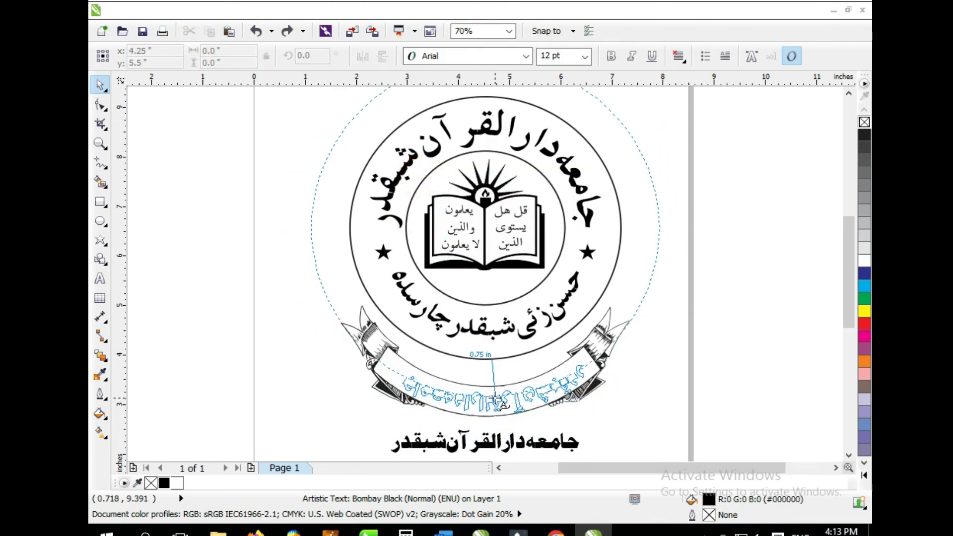
pyautogui.click(497, 399)
pyautogui.click(421, 56)
pyautogui.click(406, 57)
# - Center the curved text inside the ribbon at an offset of about 0.95 inches from the outer circle
pyautogui.click(99, 143)
pyautogui.moveTo(366, 345); pyautogui.dragTo(575, 427)
pyautogui.moveTo(485, 305); pyautogui.dragTo(484, 336)
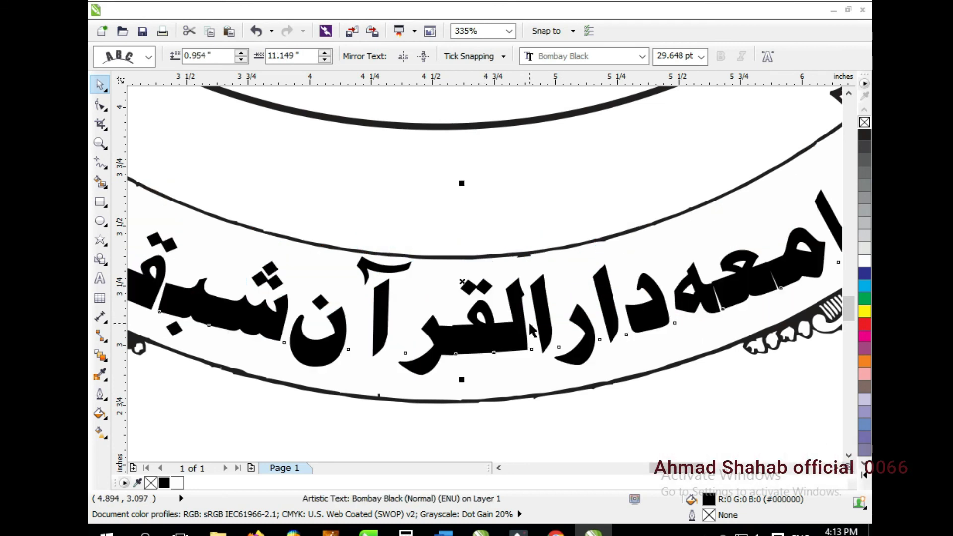
pyautogui.press('F4')
pyautogui.click(645, 356)
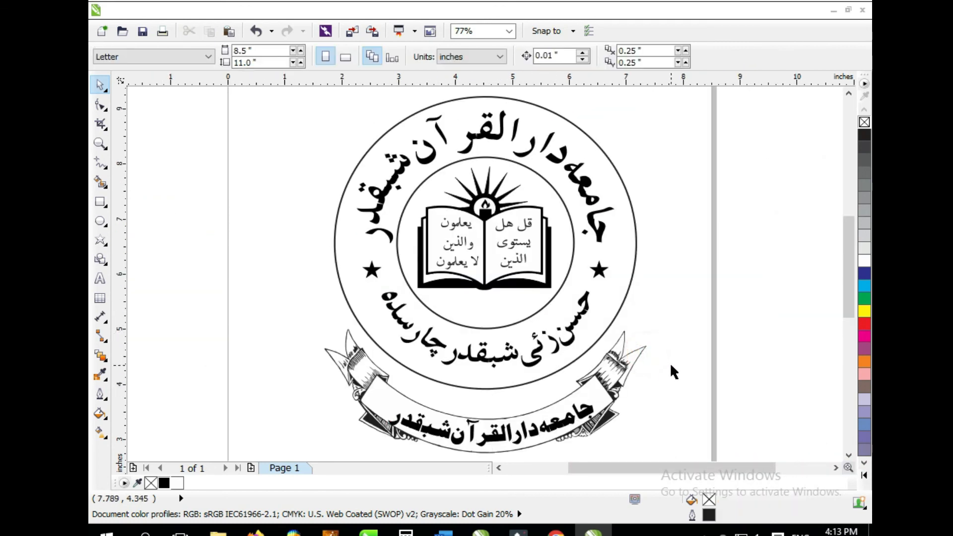
# - Preview the stamp full screen and return to the normal view
pyautogui.press('F9')
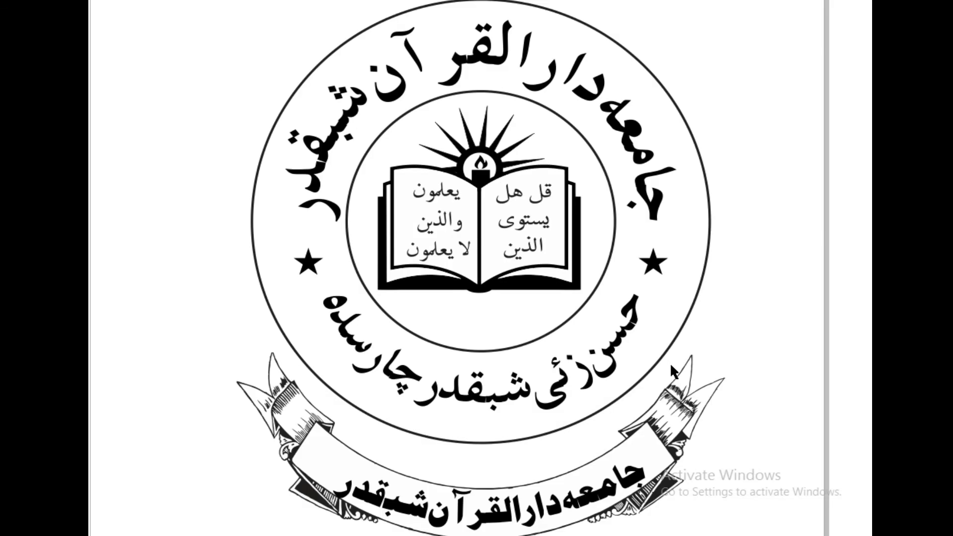
pyautogui.click(669, 362)
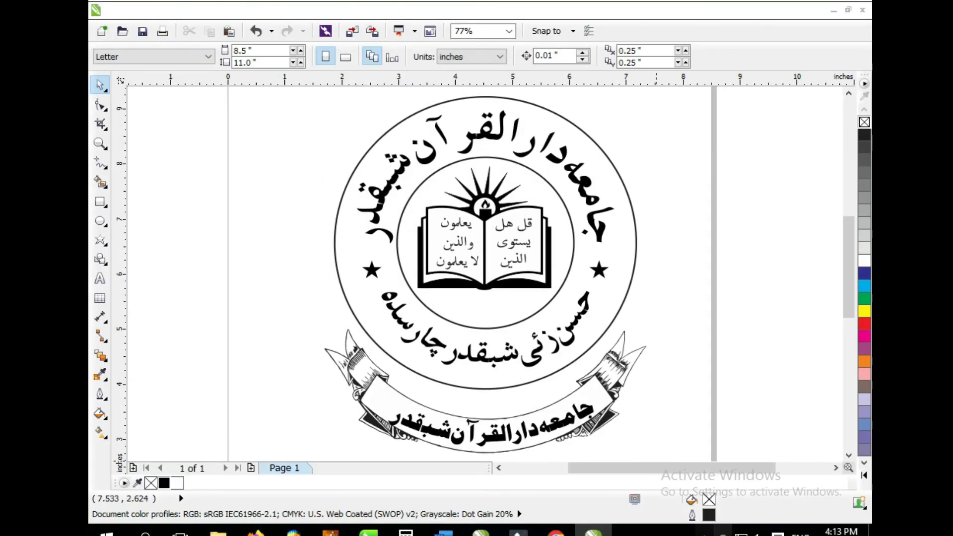
pyautogui.click(702, 505)
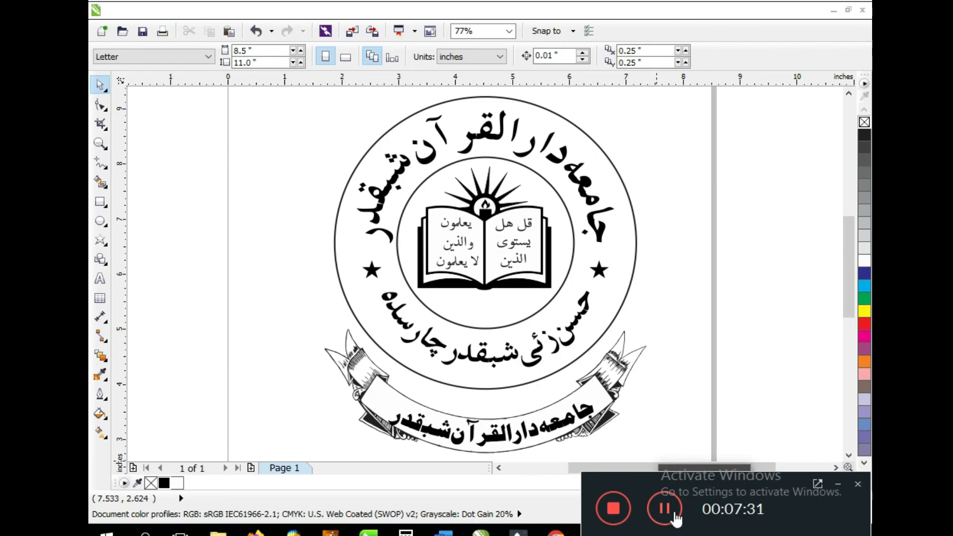